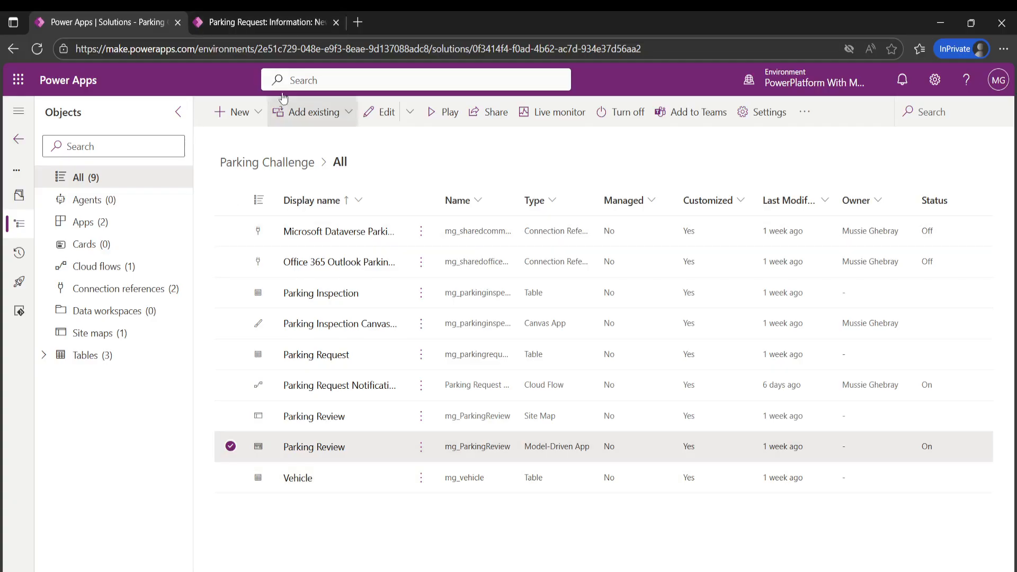
# - Look through the Parking Review app's record lists and new-record forms for parking inspections, parking requests and vehicles
pyautogui.click(268, 29)
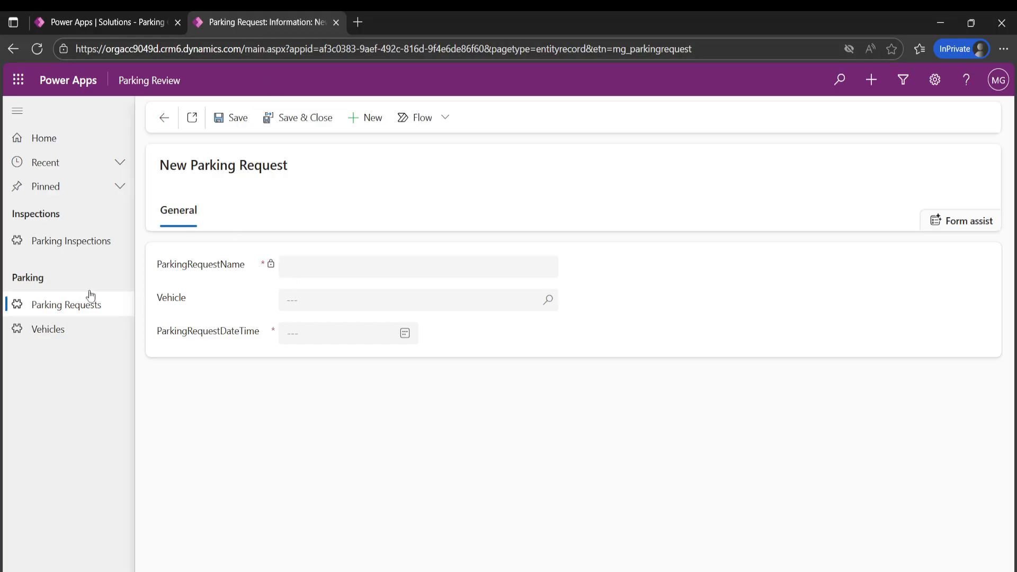
pyautogui.click(68, 242)
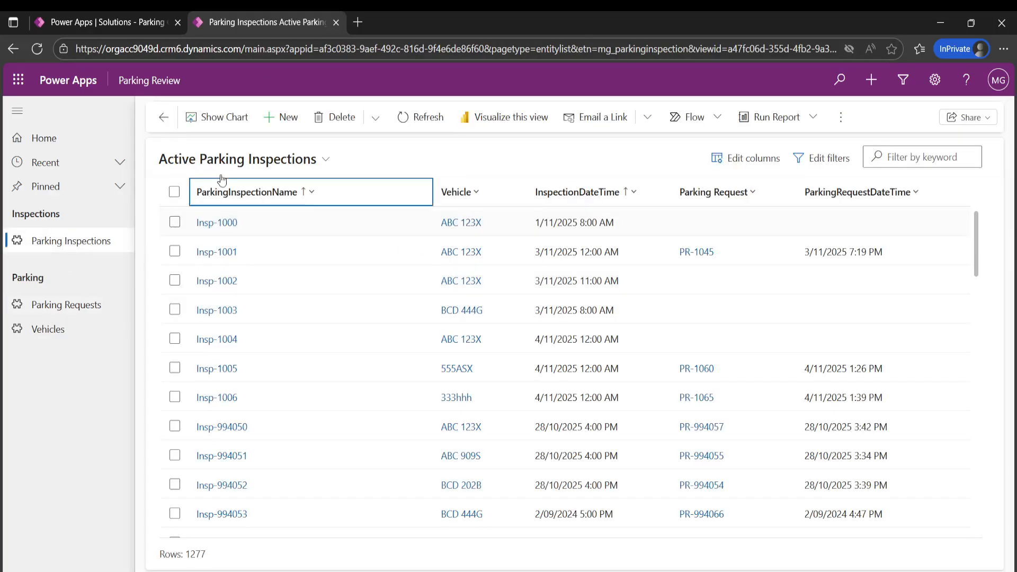
pyautogui.click(279, 117)
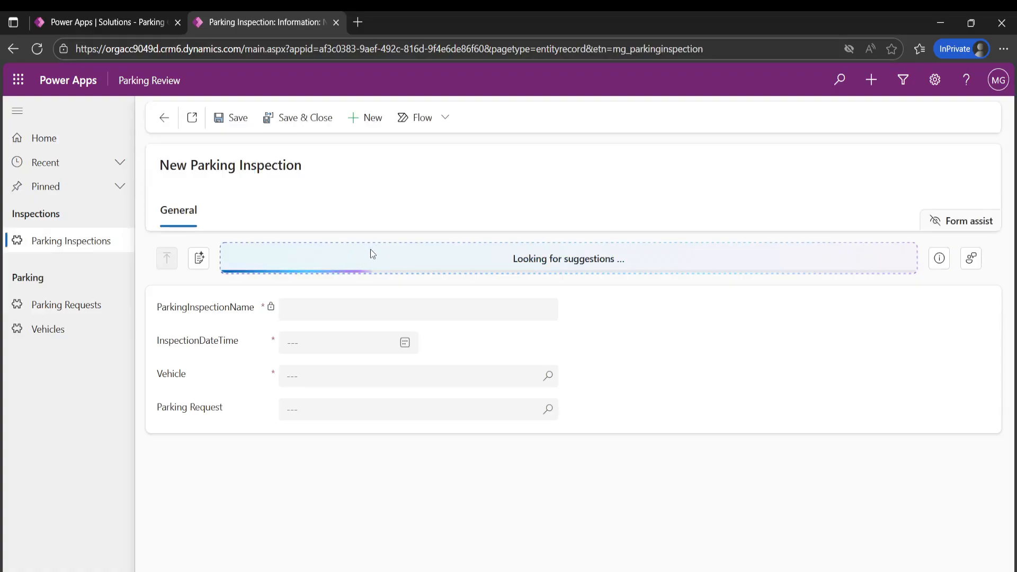
pyautogui.click(71, 307)
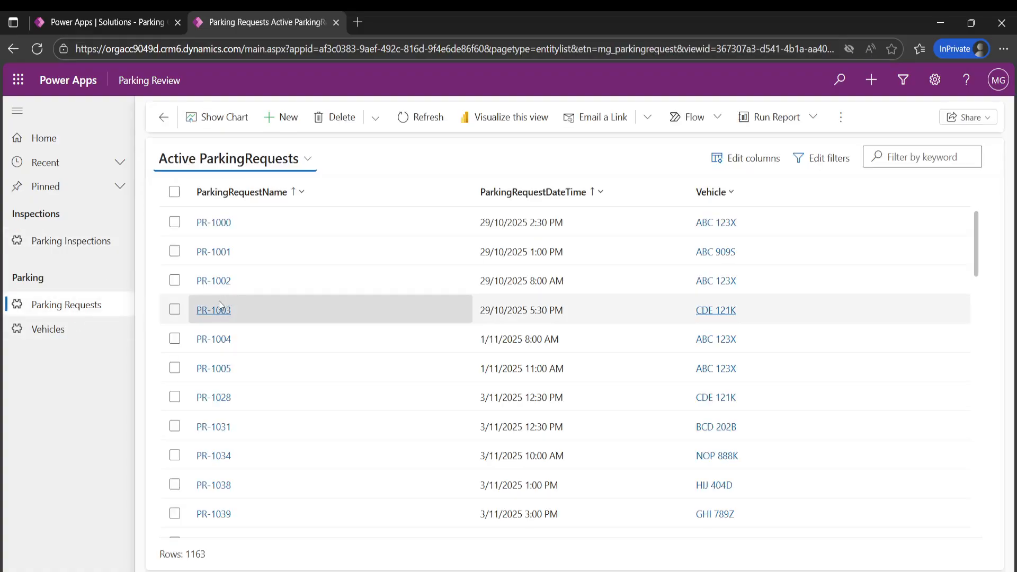
pyautogui.click(286, 126)
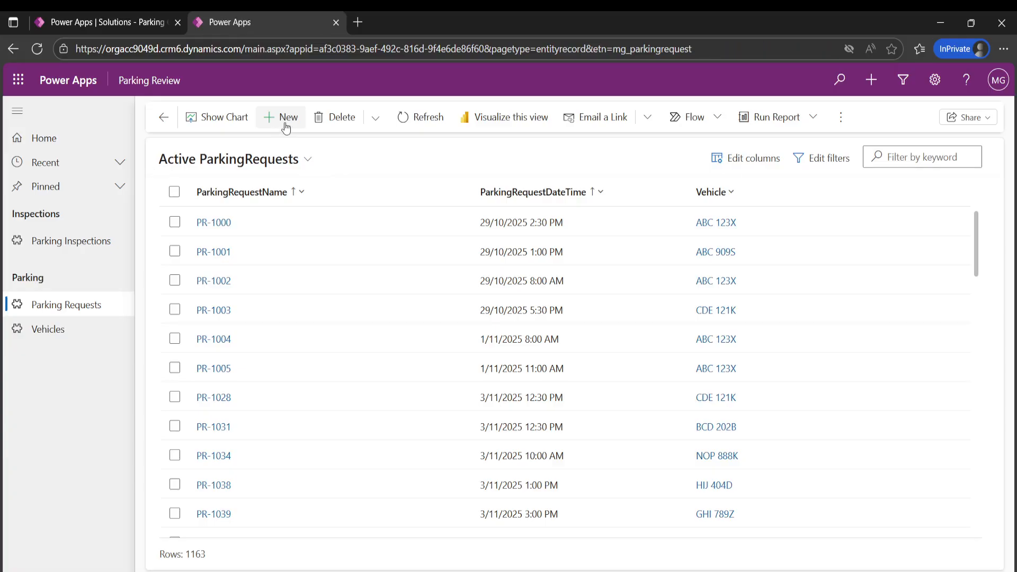
pyautogui.click(56, 330)
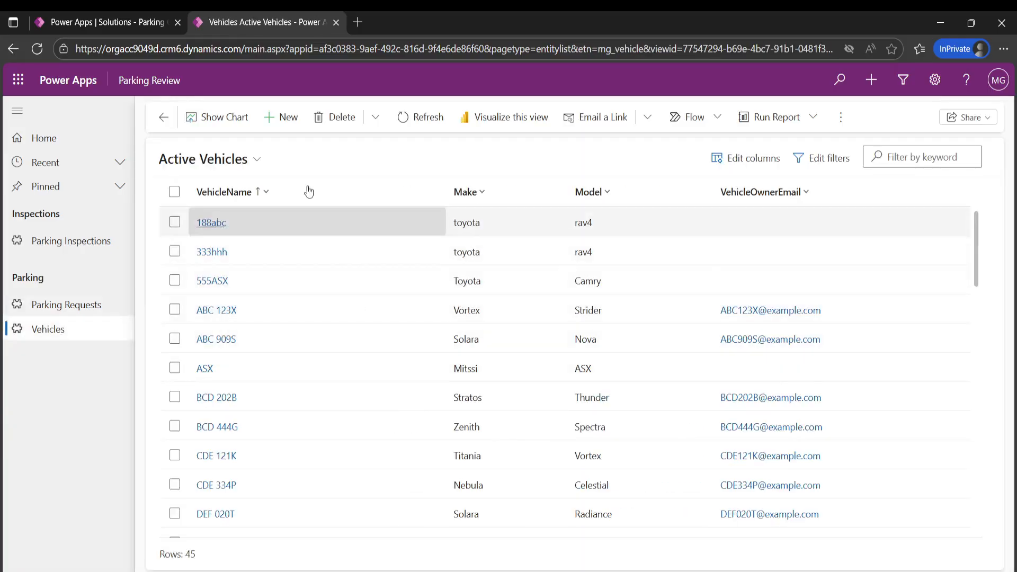
pyautogui.click(268, 122)
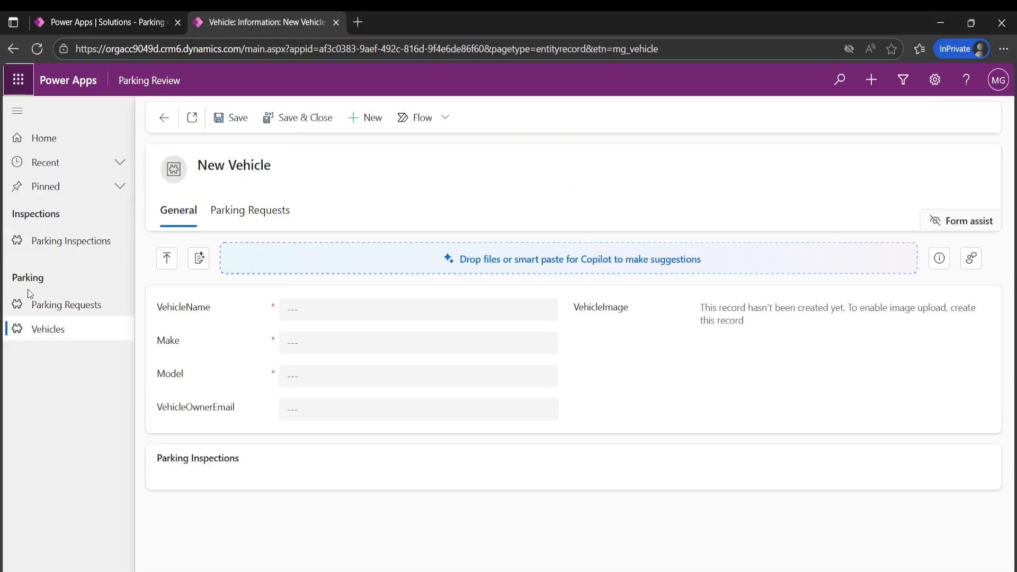
# - Return to the Parking Challenge solution and play the Parking Inspection Canvas App, dismissing the feedback survey
pyautogui.click(118, 21)
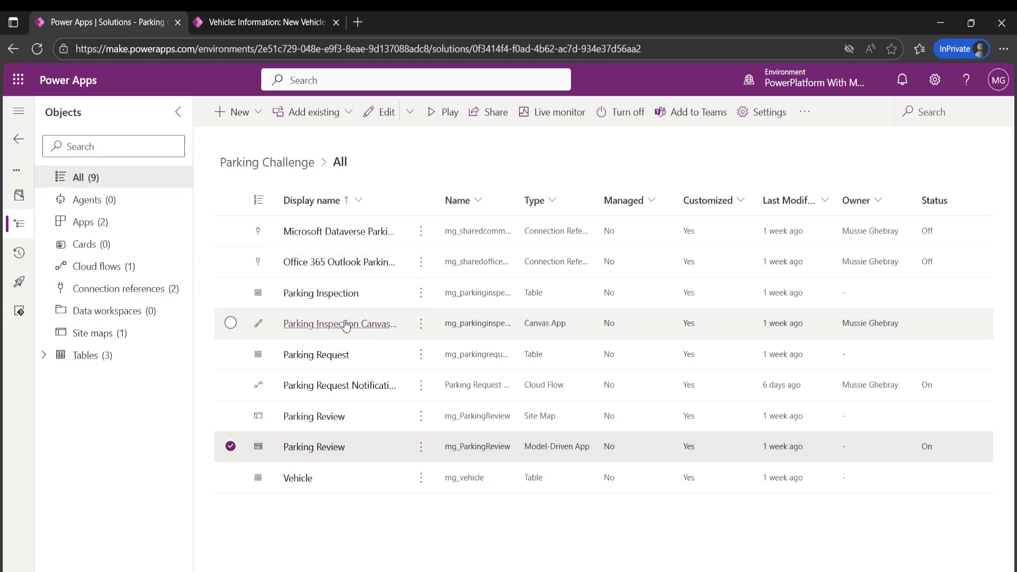
pyautogui.click(421, 324)
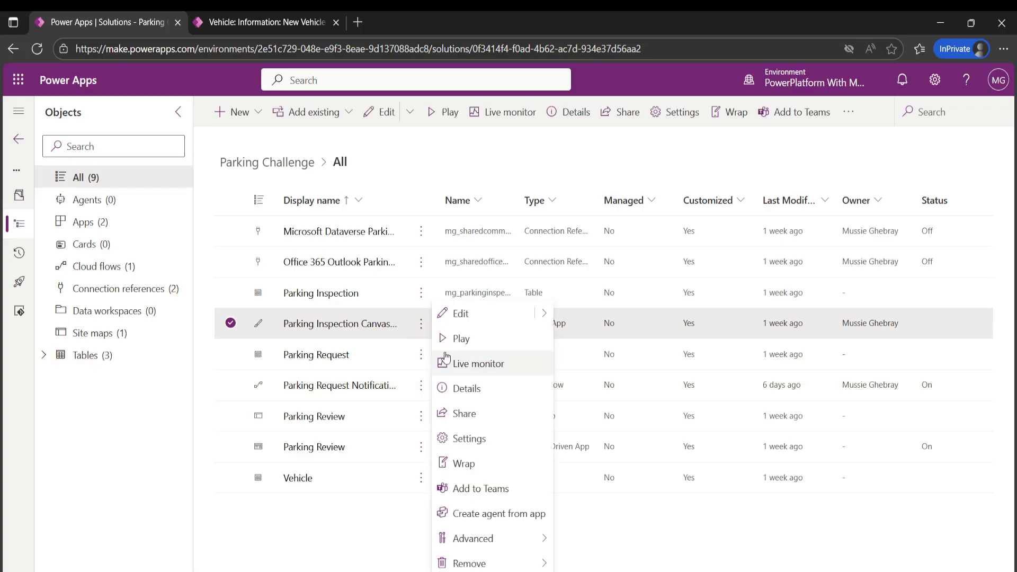
pyautogui.click(454, 342)
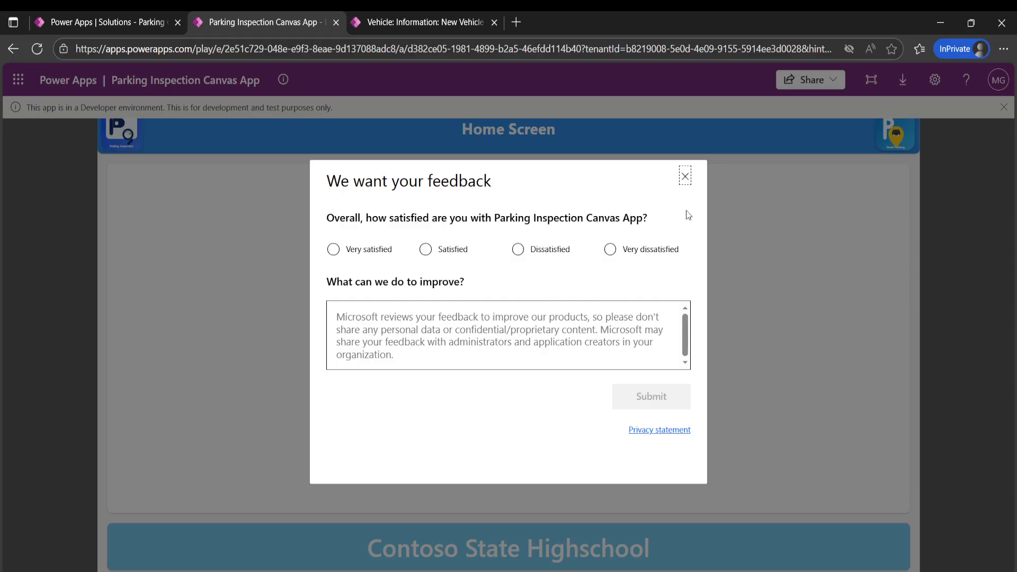
pyautogui.click(685, 177)
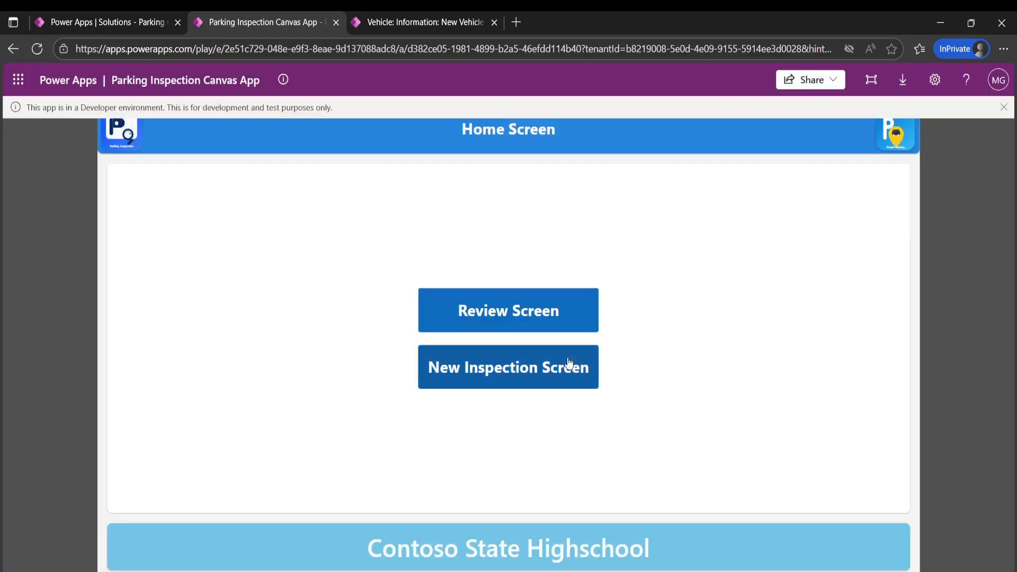
# - View the canvas app's New Inspection Screen and Review Screen, going back to the Home Screen after each
pyautogui.click(514, 382)
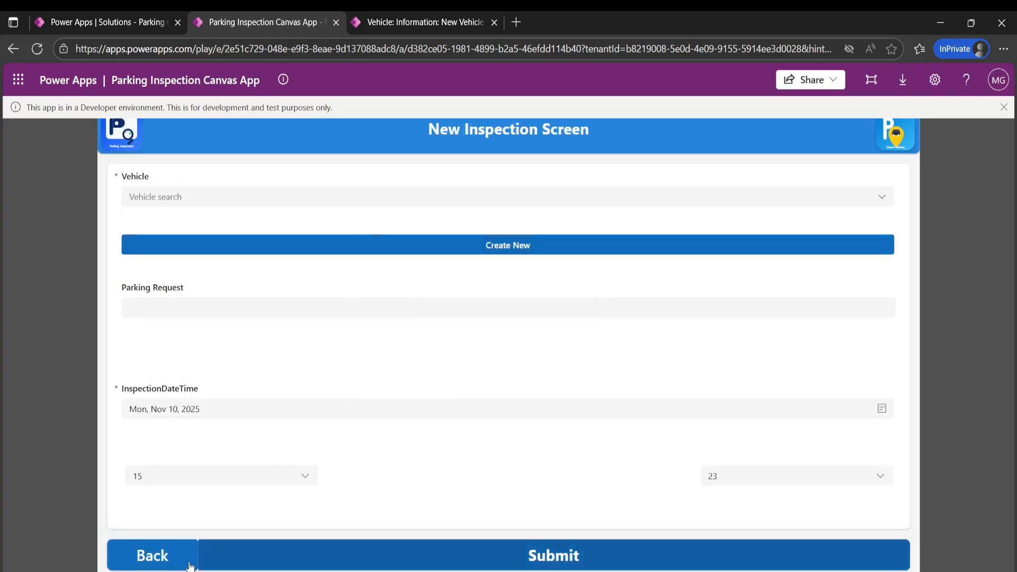
pyautogui.click(133, 557)
pyautogui.click(510, 317)
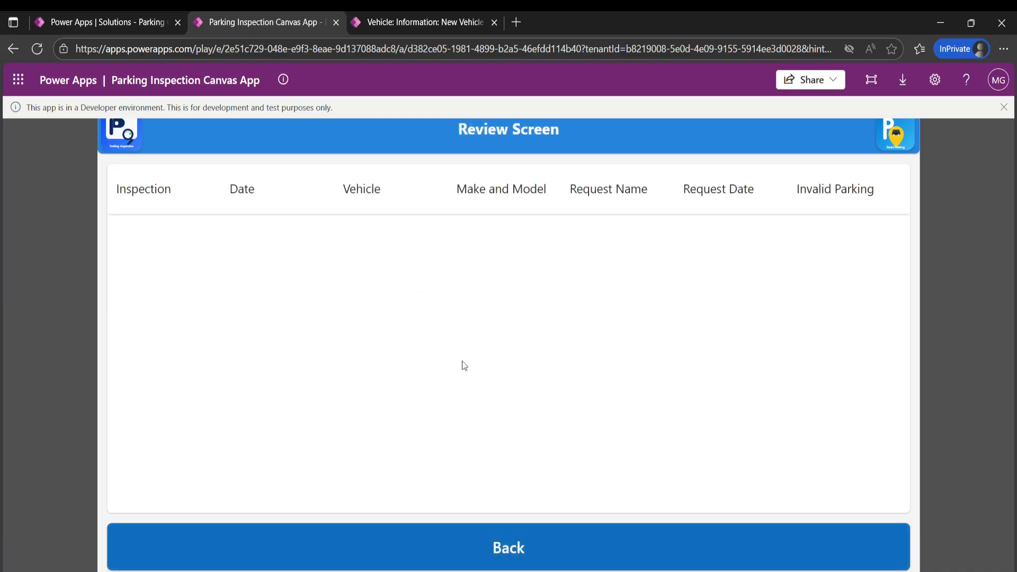
pyautogui.click(302, 548)
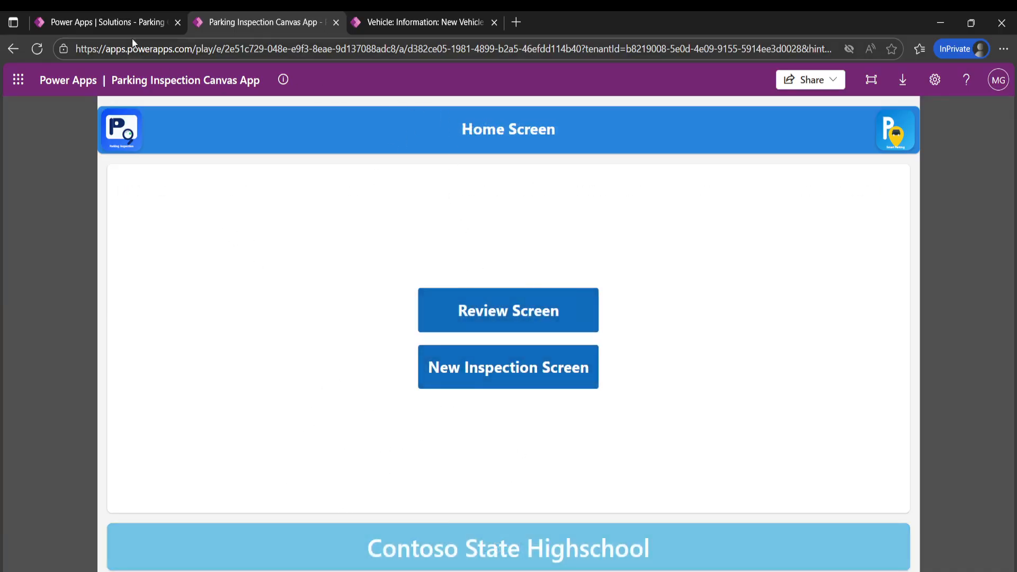
# - Leave the Parking Challenge solution, switch to the YouTube Demo environment and open the Car Parking Management Solution
pyautogui.click(111, 22)
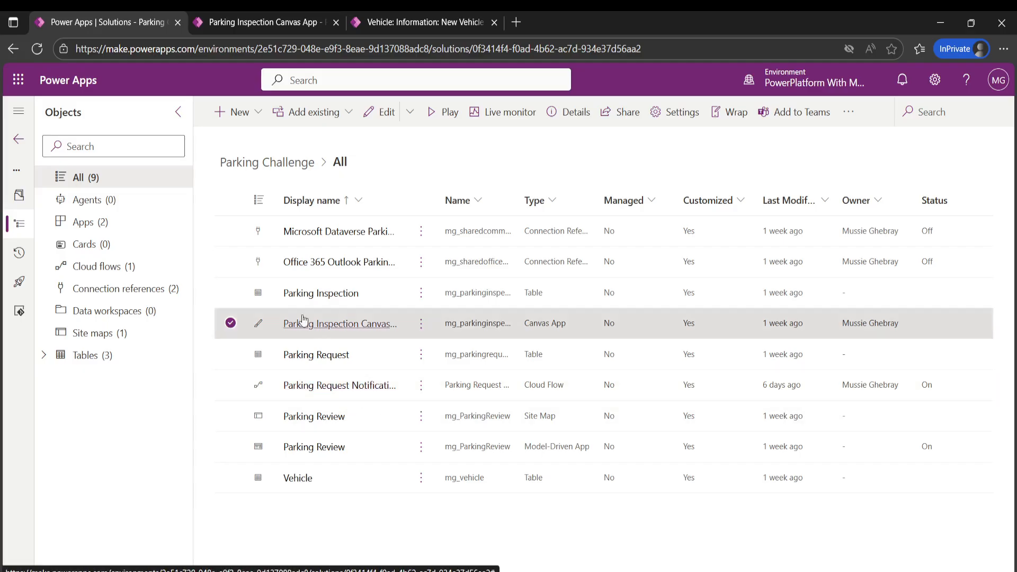
pyautogui.click(18, 138)
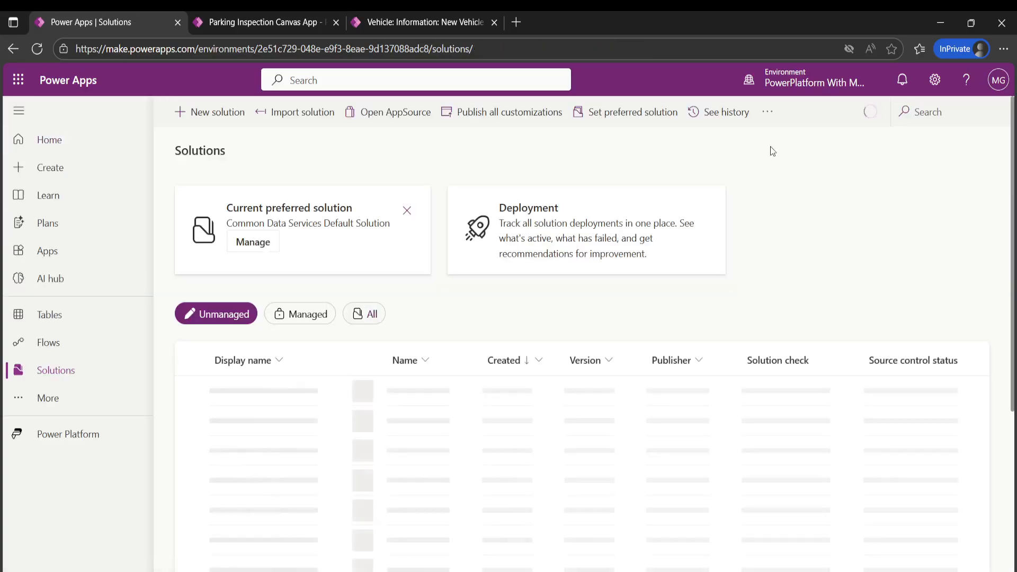
pyautogui.click(817, 90)
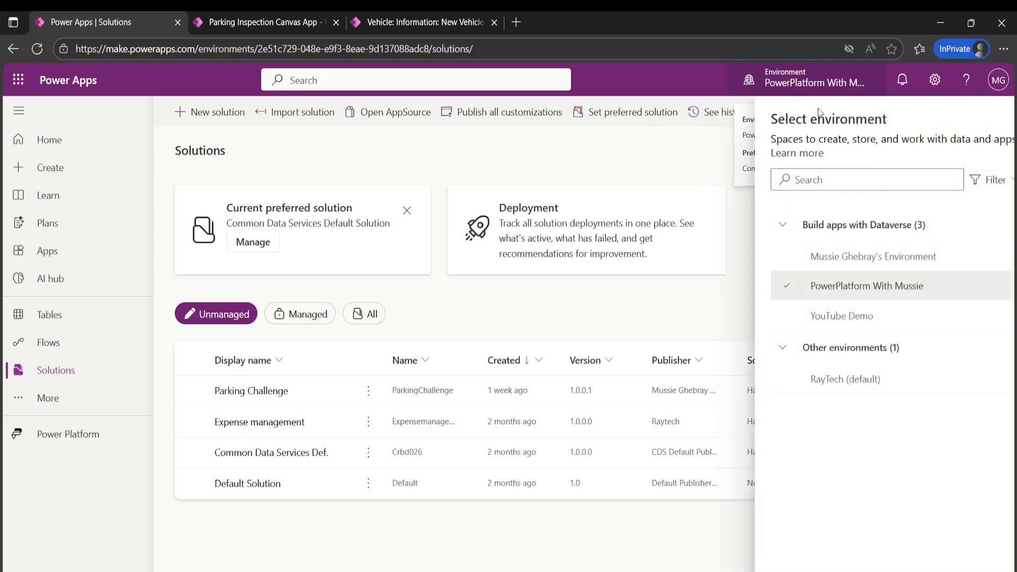
pyautogui.click(802, 321)
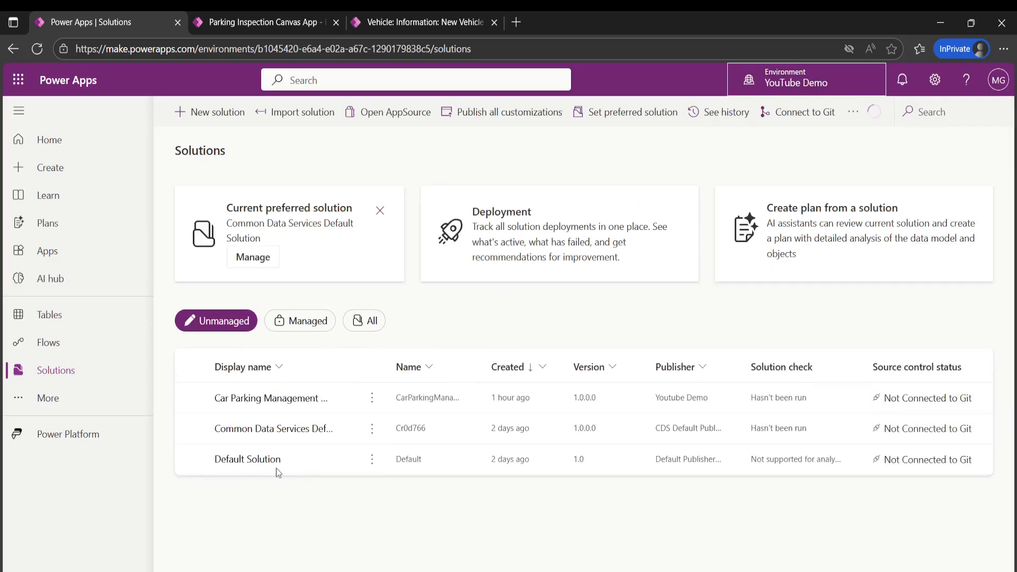
pyautogui.click(252, 404)
pyautogui.click(336, 23)
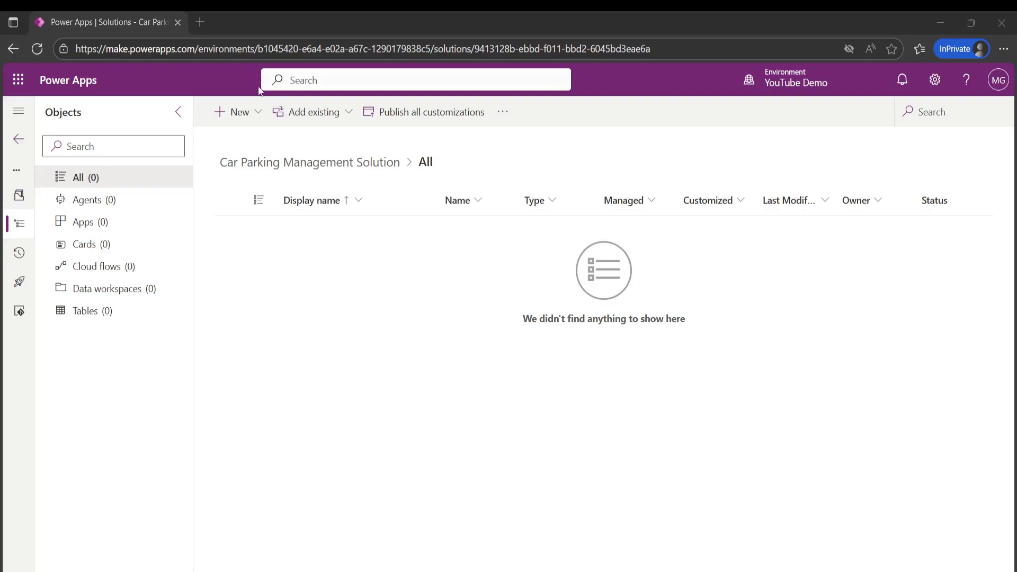
# - Start a new table in the solution from table properties, with the display name Vehicles
pyautogui.click(237, 112)
pyautogui.moveTo(295, 278)
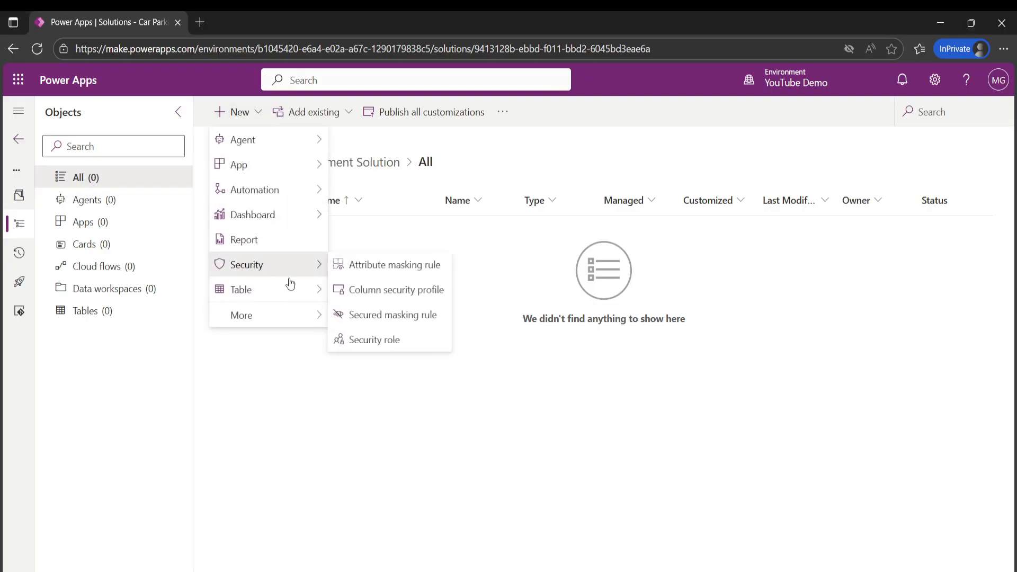
pyautogui.moveTo(288, 295)
pyautogui.click(377, 315)
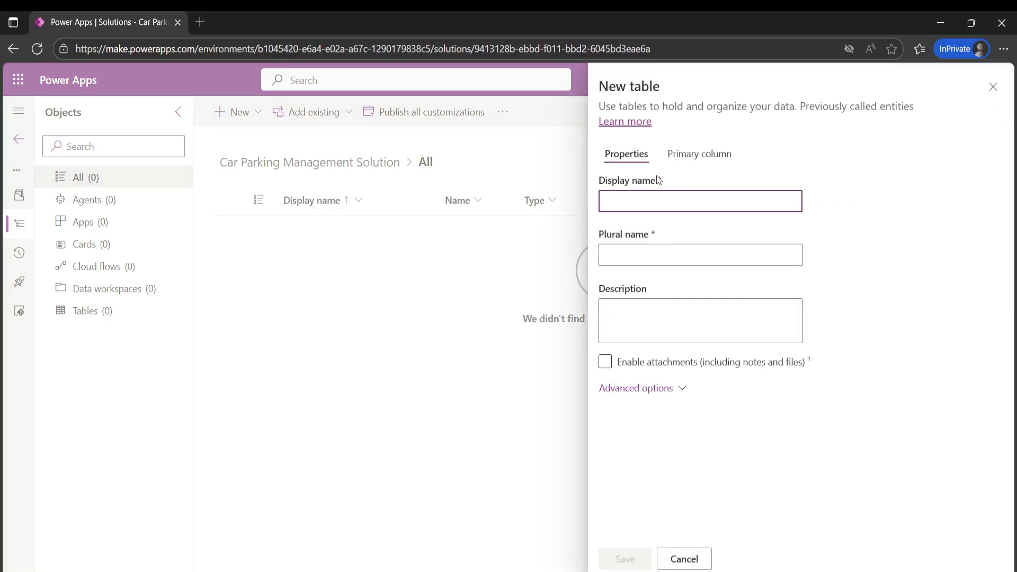
pyautogui.write('Vehicles')
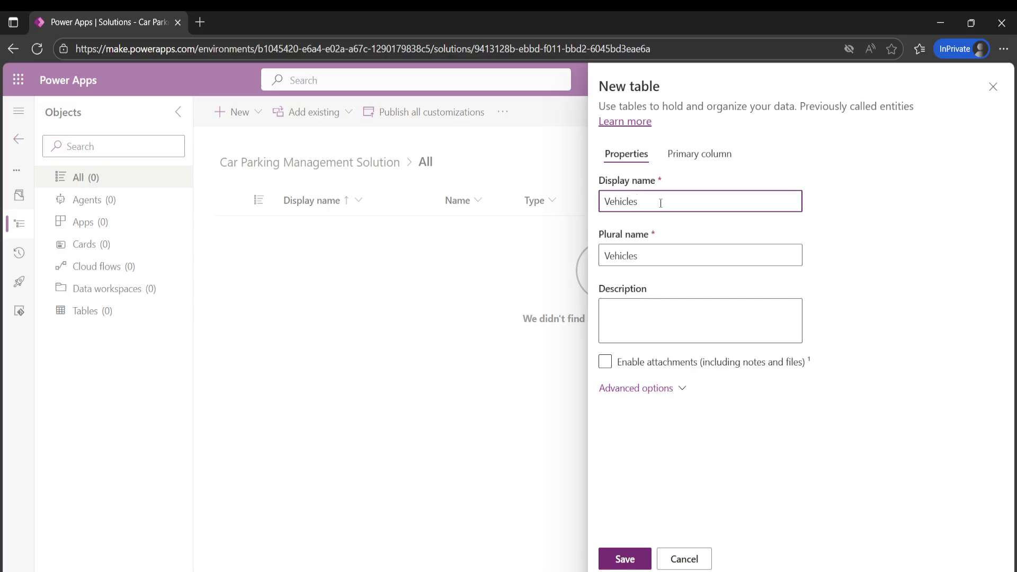
# - Set the display name of the new table's primary column to VehicleName
pyautogui.click(696, 161)
pyautogui.click(681, 197)
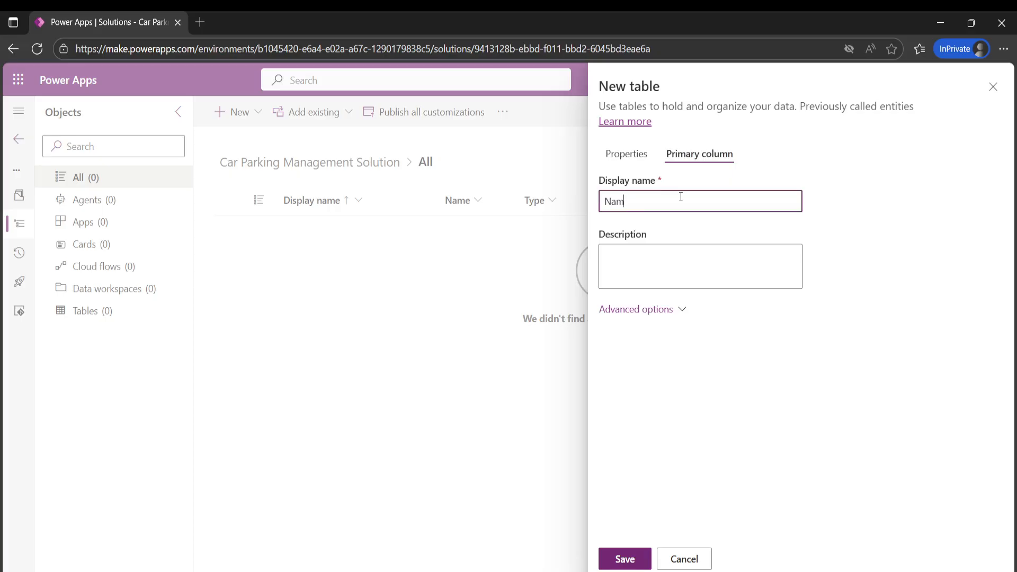
pyautogui.write('e')
pyautogui.write('Vehicle')
# - Review the Vehicles table's advanced options and enable leveraging the quick-create form if available
pyautogui.click(634, 164)
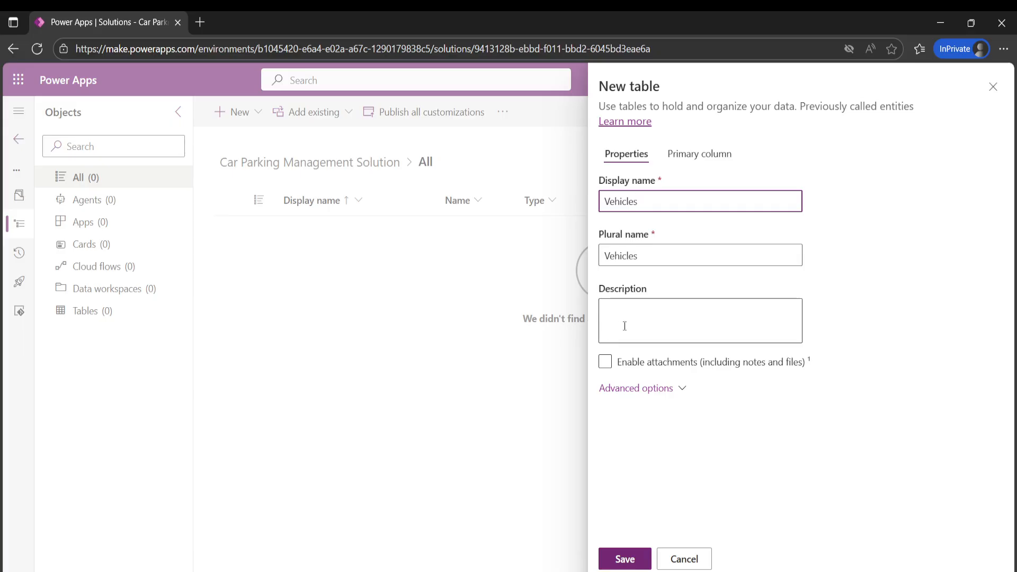
pyautogui.click(636, 390)
pyautogui.scroll(-5, 684, 365)
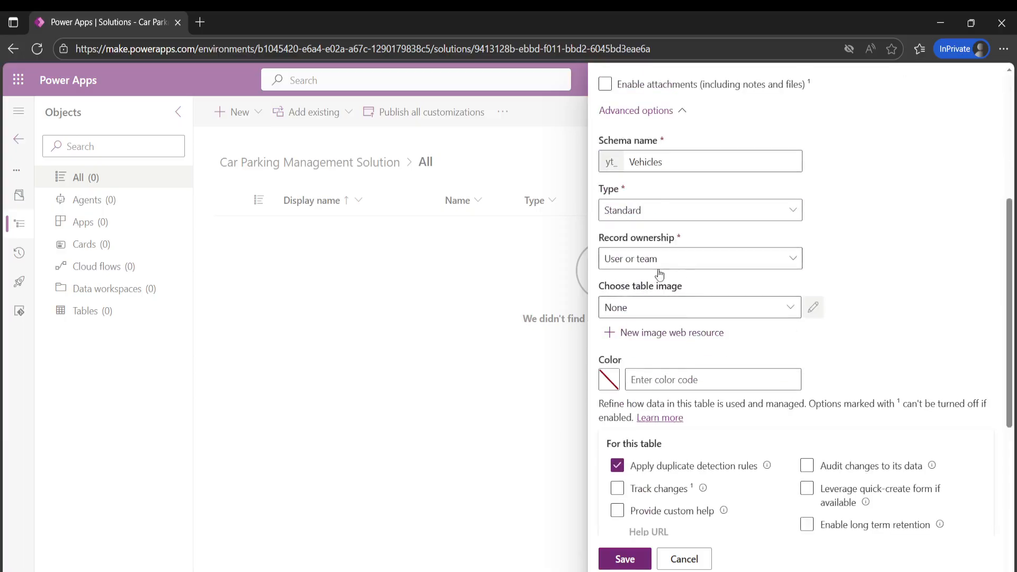
pyautogui.scroll(1, 659, 273)
pyautogui.scroll(-1, 704, 281)
pyautogui.scroll(-2, 705, 286)
pyautogui.scroll(3, 708, 285)
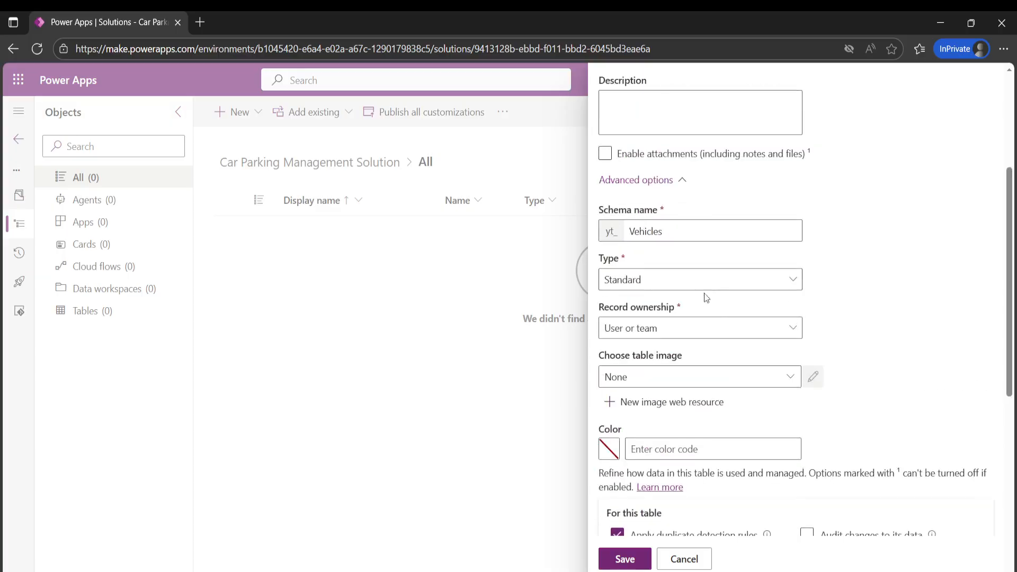
pyautogui.scroll(3, 765, 327)
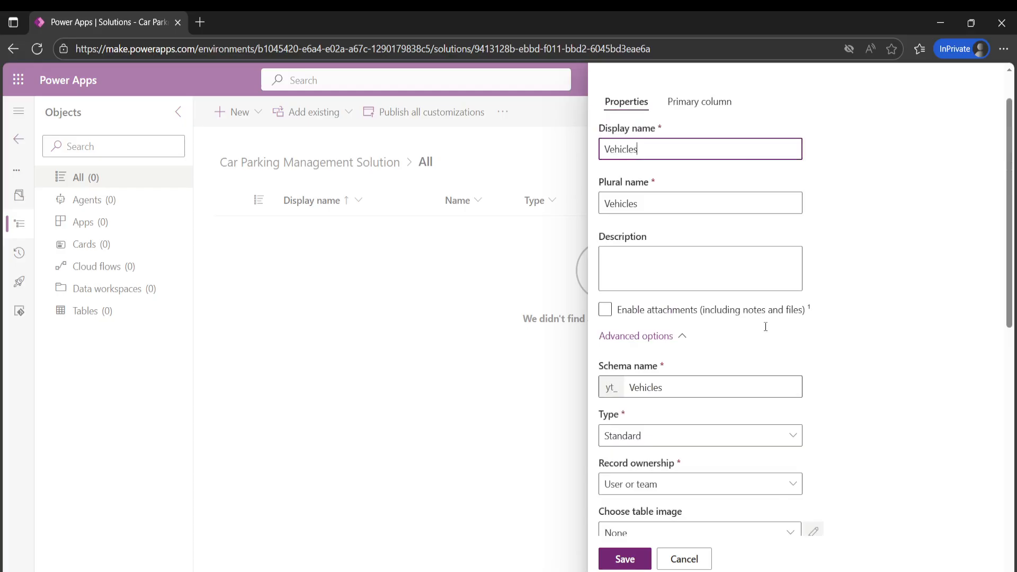
pyautogui.scroll(1, 764, 327)
pyautogui.scroll(-5, 746, 335)
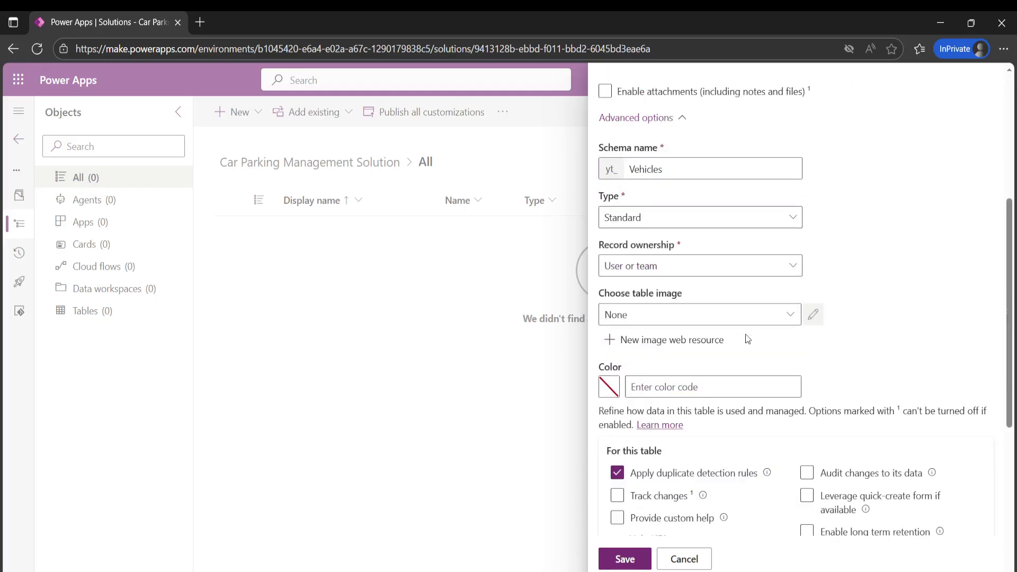
pyautogui.scroll(-4, 747, 339)
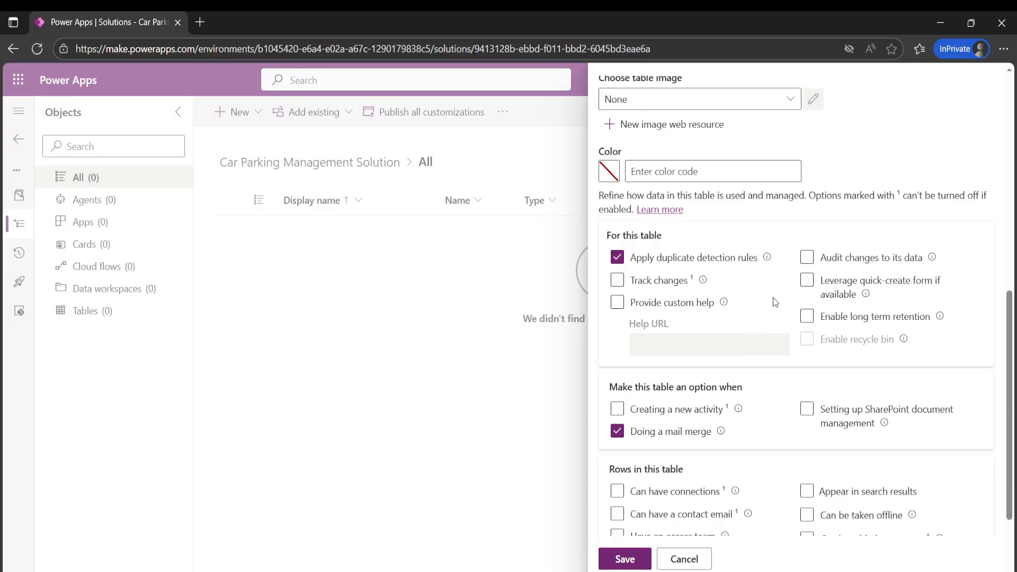
pyautogui.click(807, 282)
pyautogui.scroll(10, 699, 341)
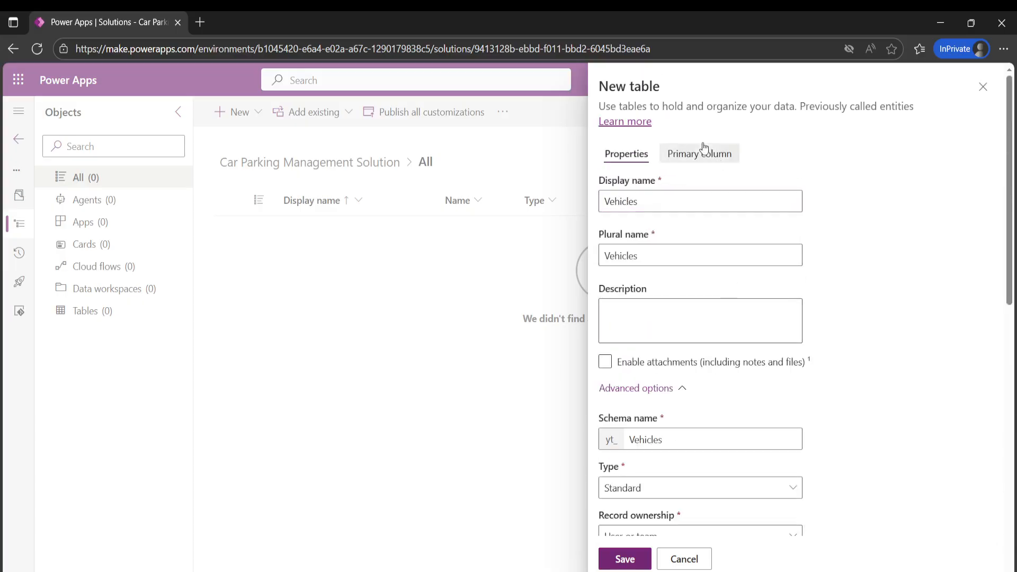
# - Check the VehicleName primary column's advanced options and save the Vehicles table
pyautogui.click(699, 153)
pyautogui.click(647, 316)
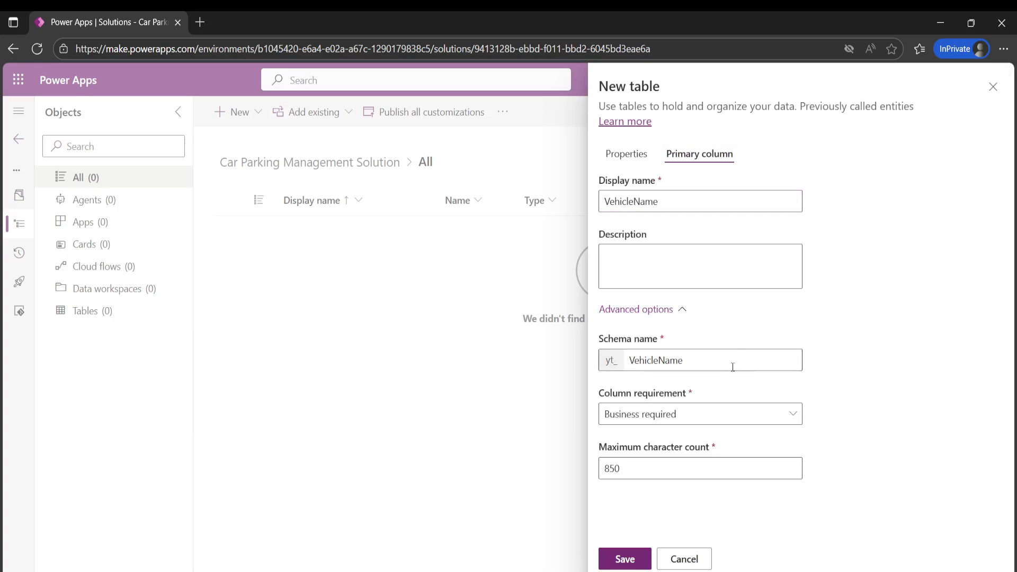
pyautogui.click(625, 558)
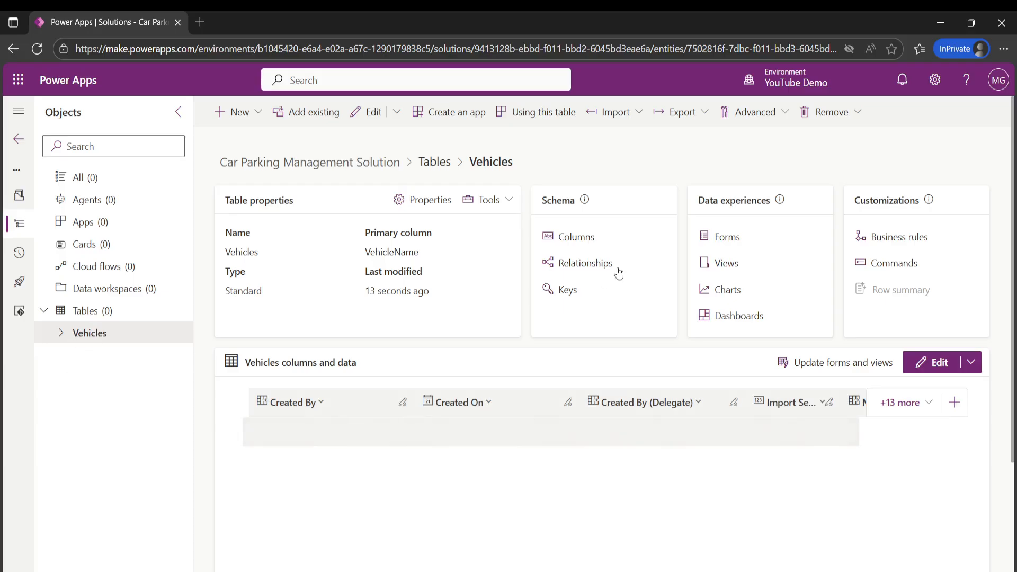
# - Start a new column in the Vehicles table with the display name Model
pyautogui.click(596, 257)
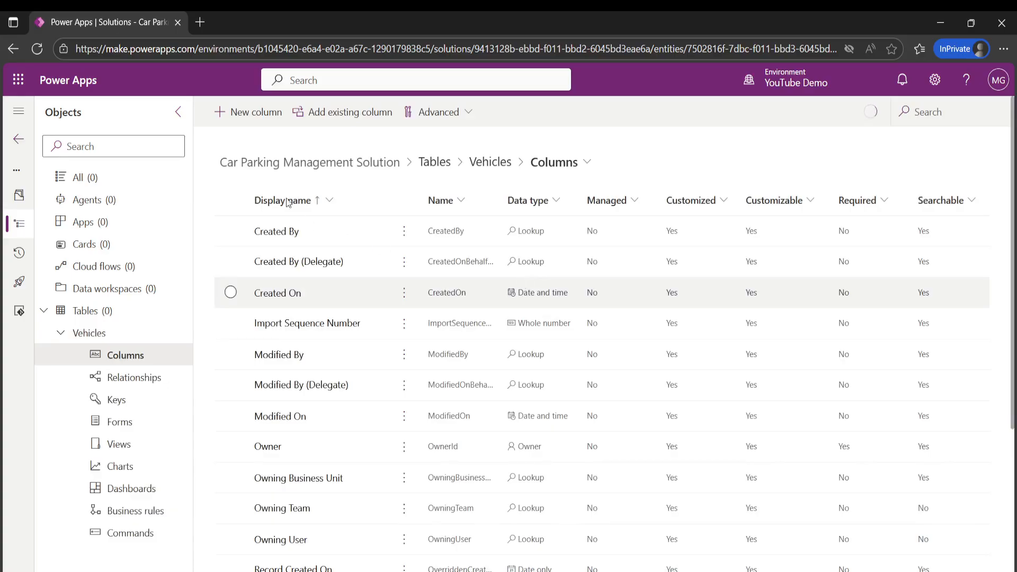
pyautogui.click(250, 113)
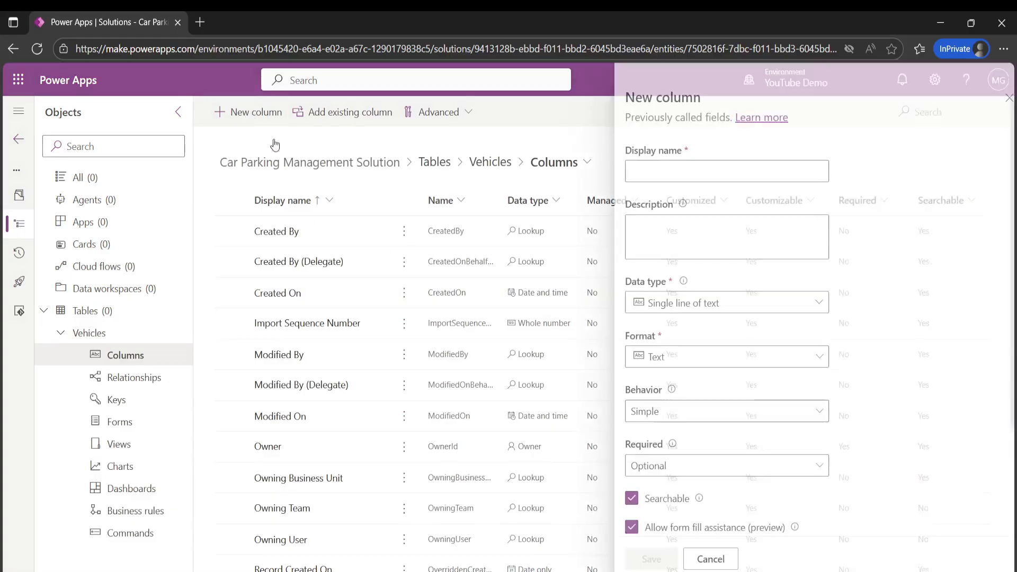
pyautogui.click(691, 167)
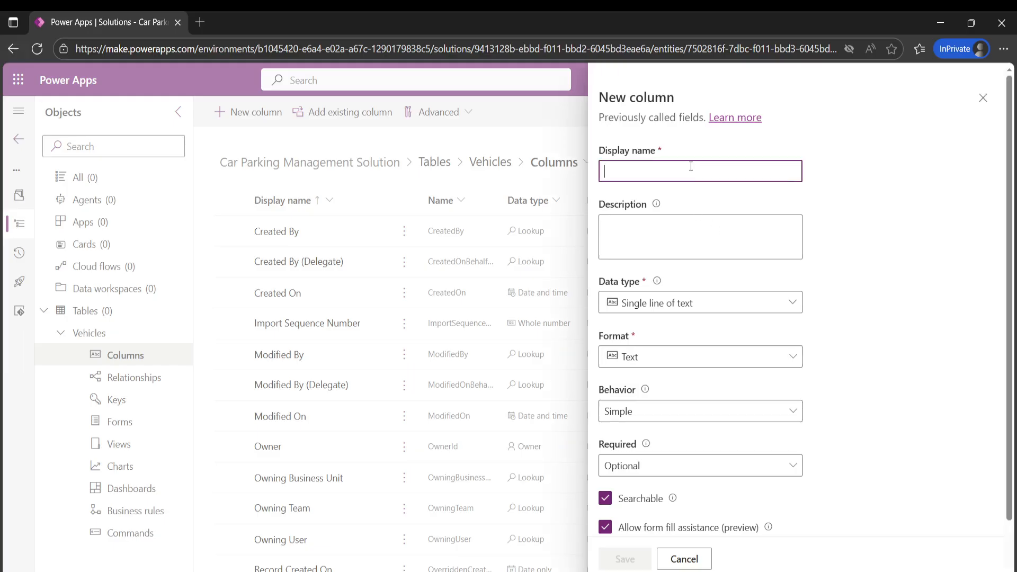
pyautogui.write('Model')
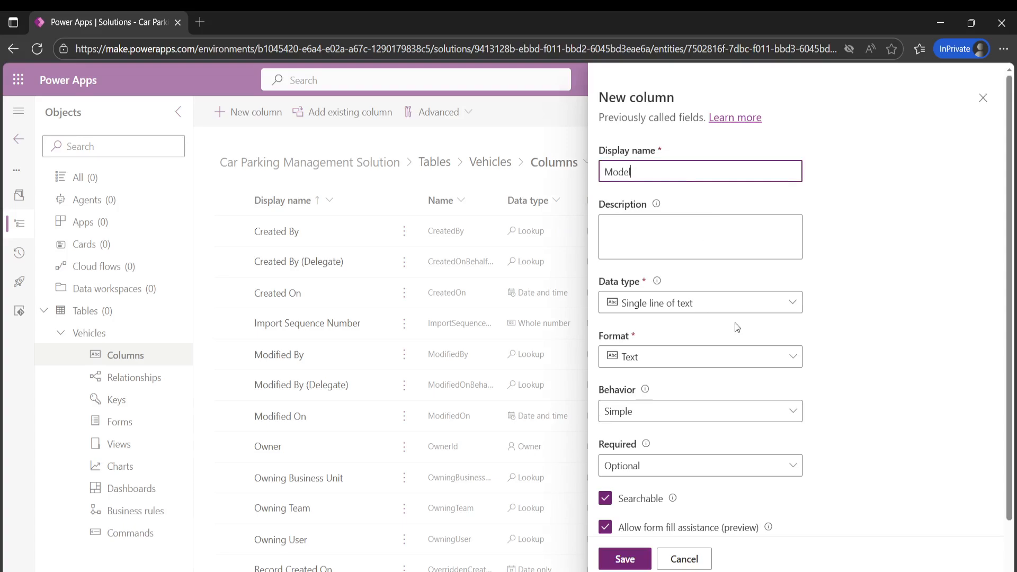
pyautogui.click(836, 330)
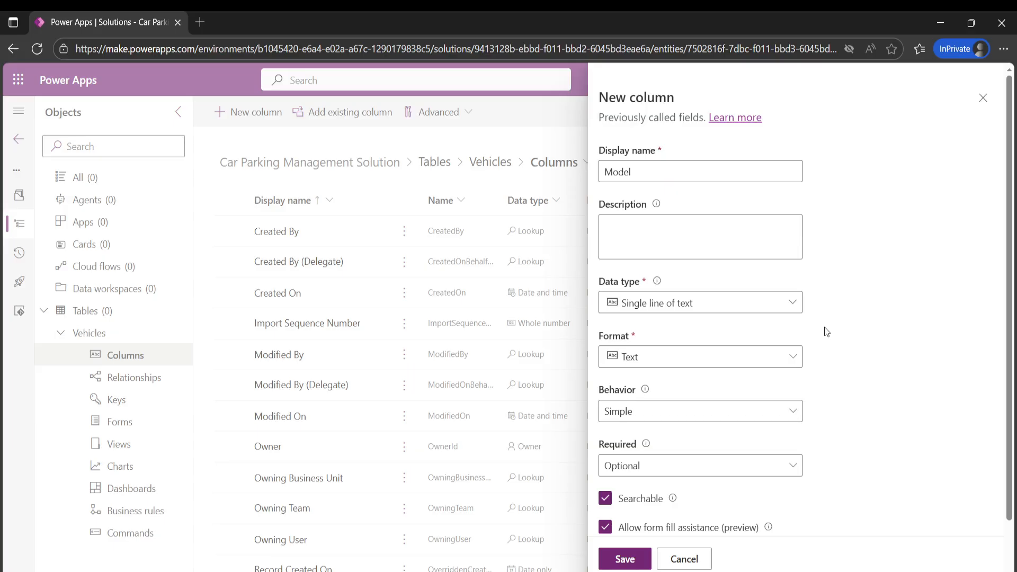
# - Set the Model column's requirement to Business required and save the column
pyautogui.scroll(-1, 672, 391)
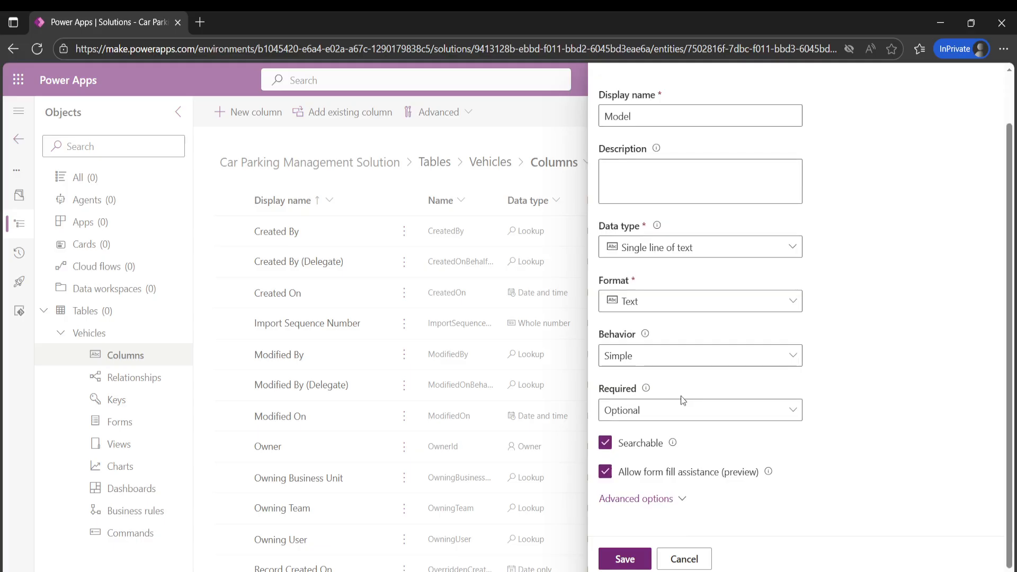
pyautogui.click(686, 413)
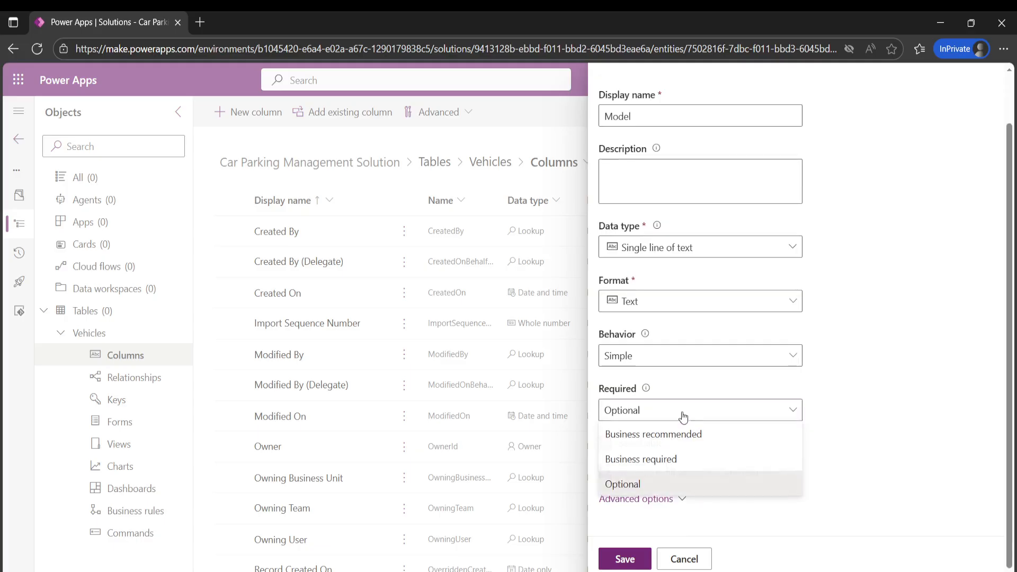
pyautogui.click(635, 460)
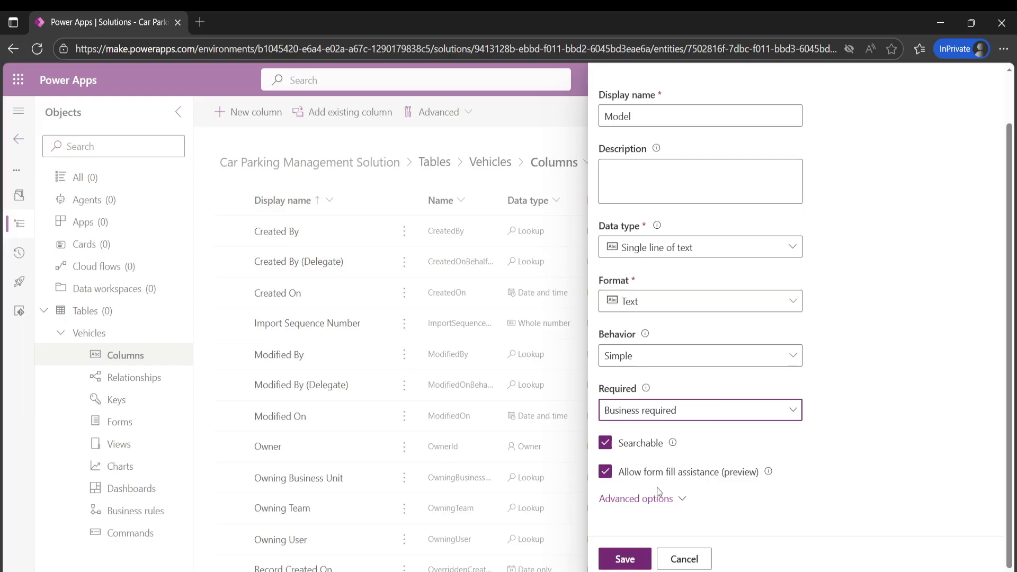
pyautogui.scroll(1, 730, 280)
pyautogui.scroll(-1, 731, 286)
pyautogui.click(625, 559)
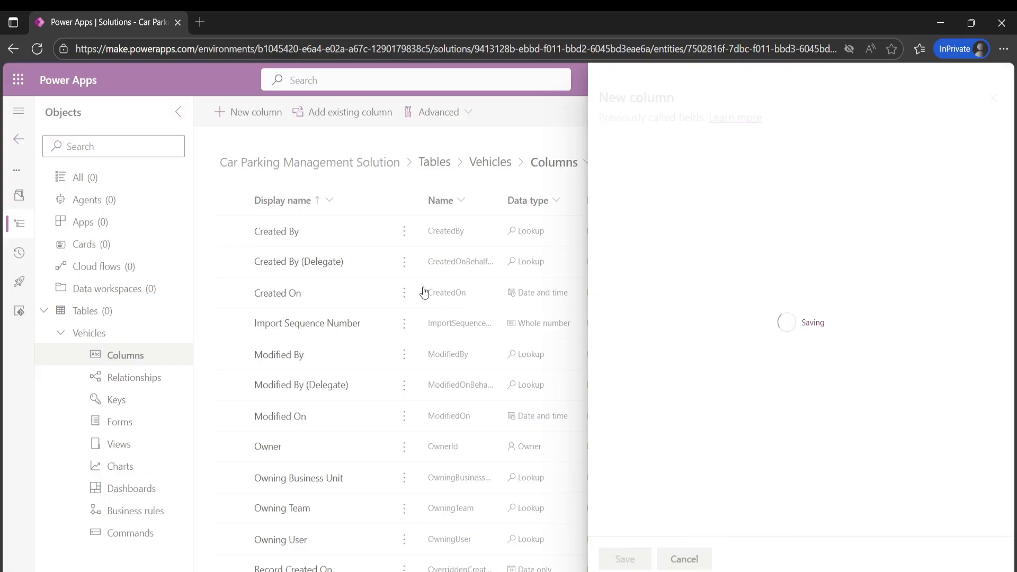
# - Add a single-line text column named Make to the Vehicles table, set it to Business required, and save it
pyautogui.click(230, 113)
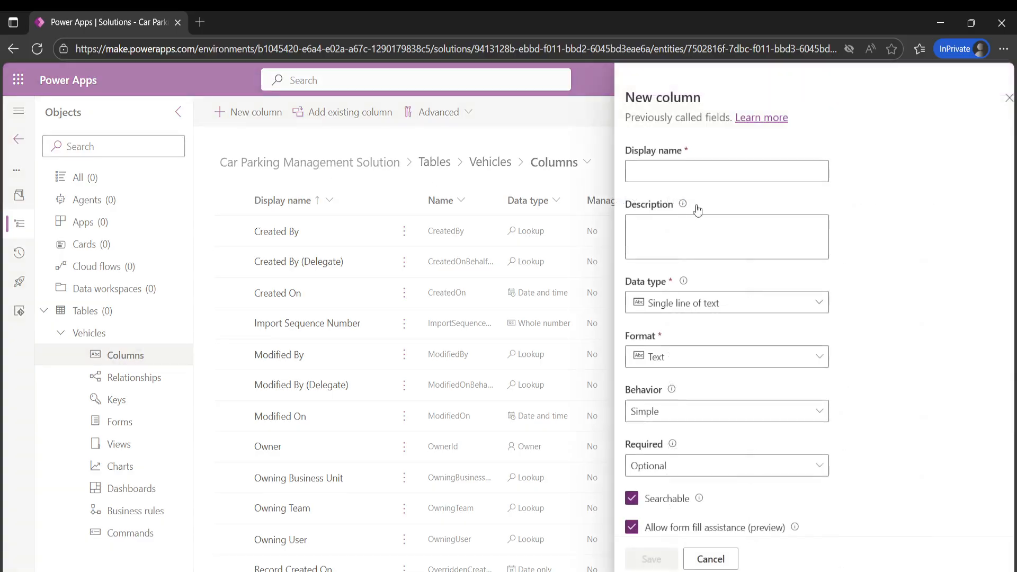
pyautogui.write('Make')
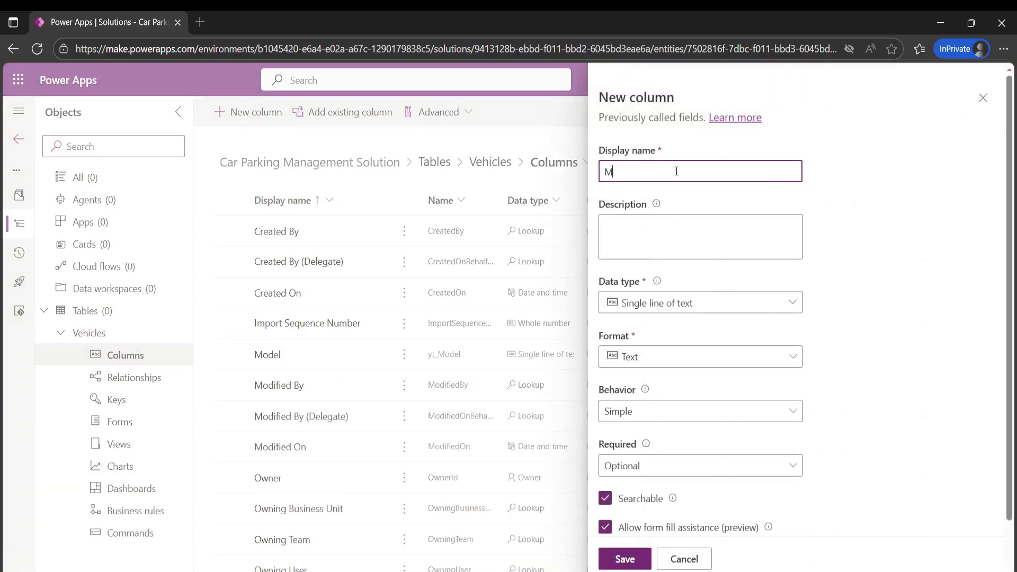
pyautogui.click(1016, 359)
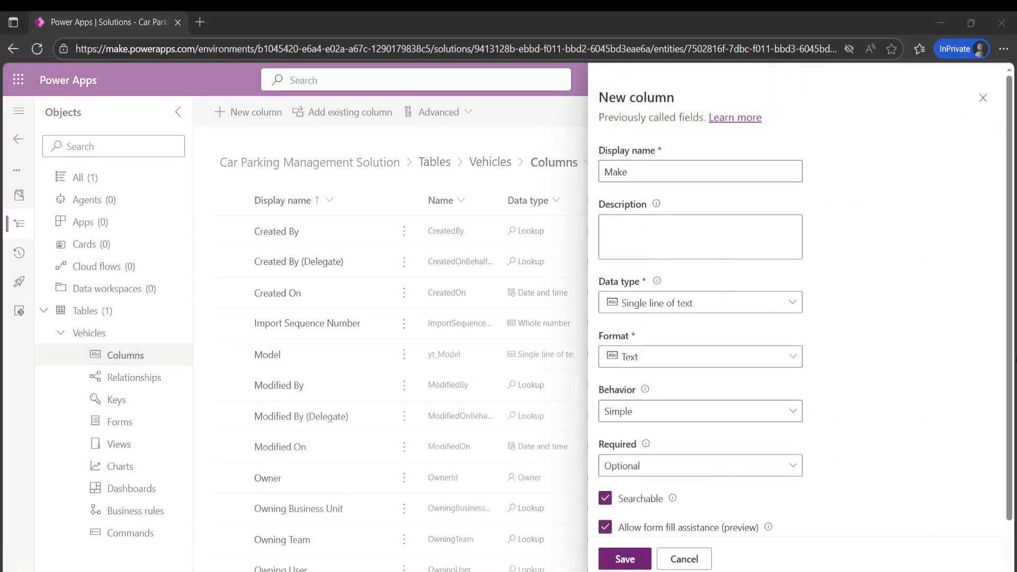
pyautogui.click(961, 343)
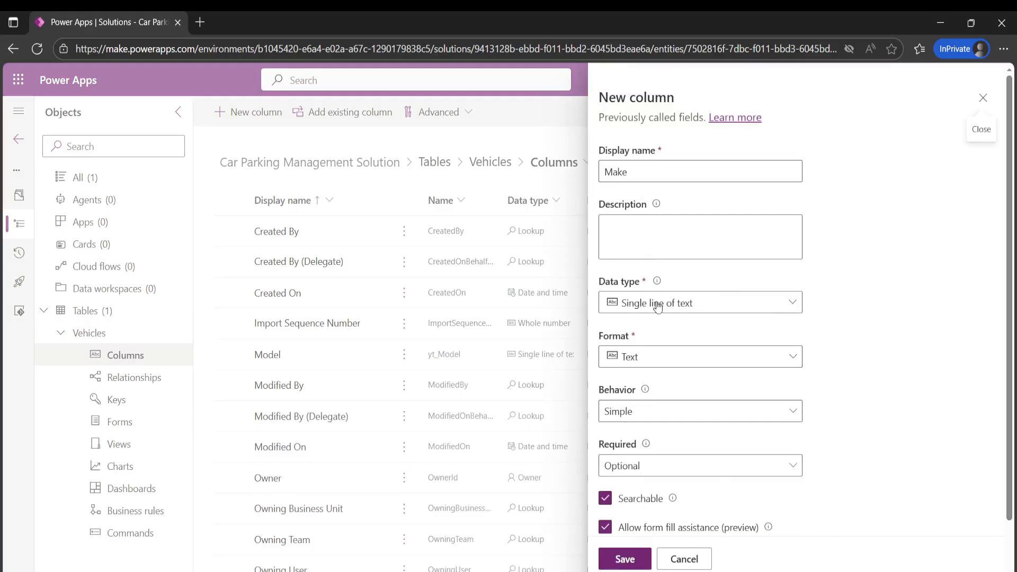
pyautogui.scroll(-1, 687, 354)
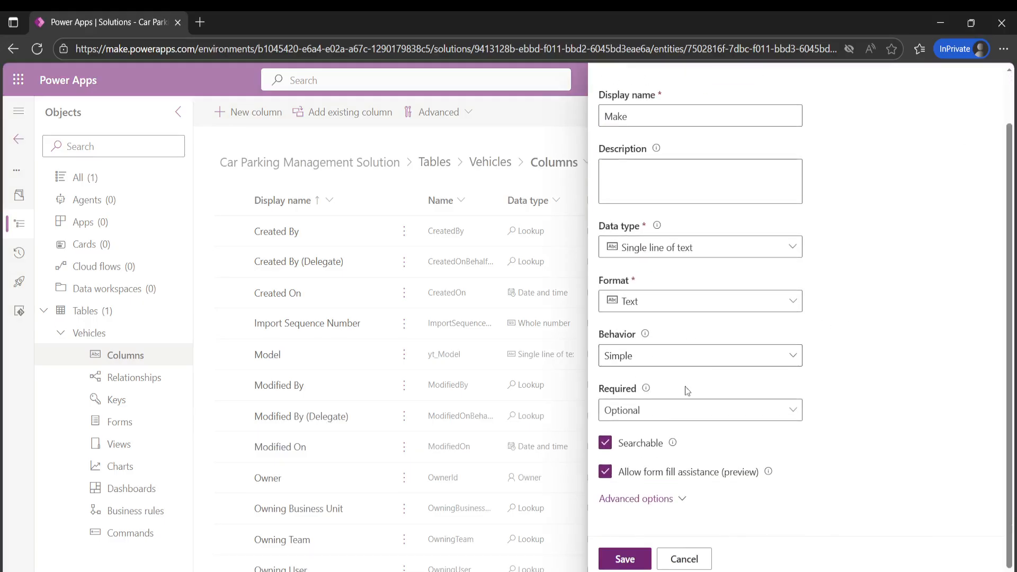
pyautogui.click(670, 412)
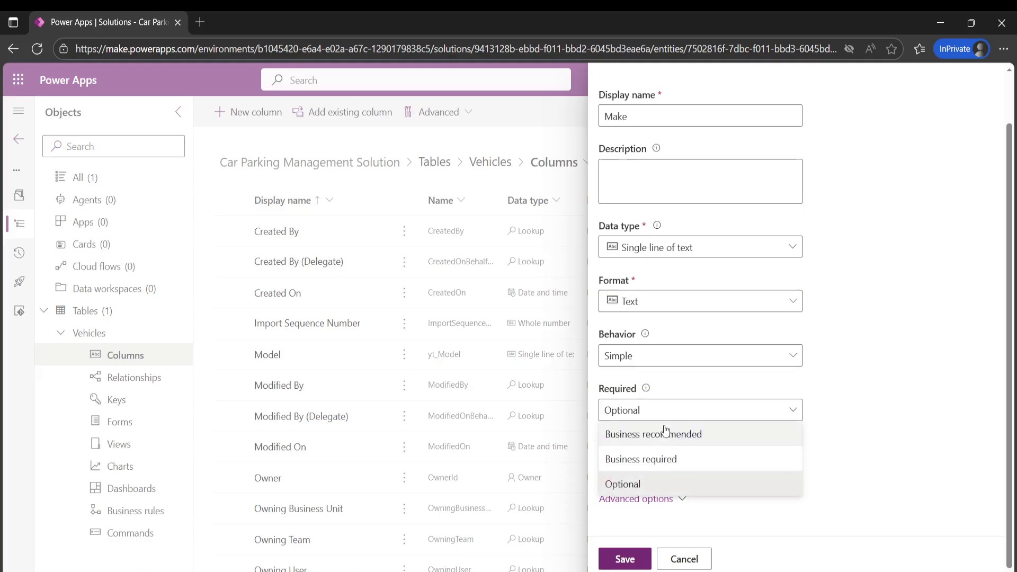
pyautogui.click(646, 460)
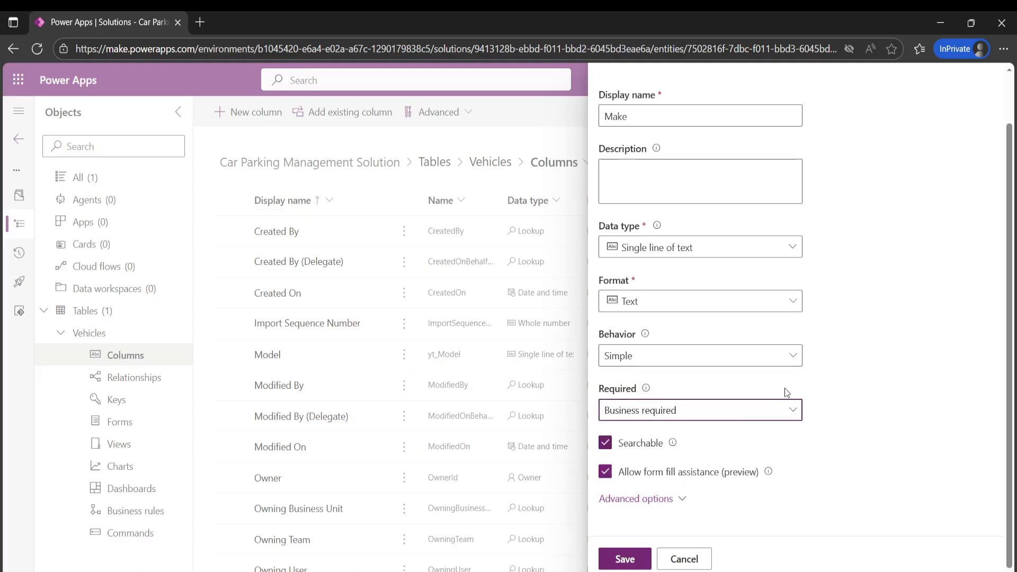
pyautogui.scroll(1, 783, 386)
pyautogui.click(622, 558)
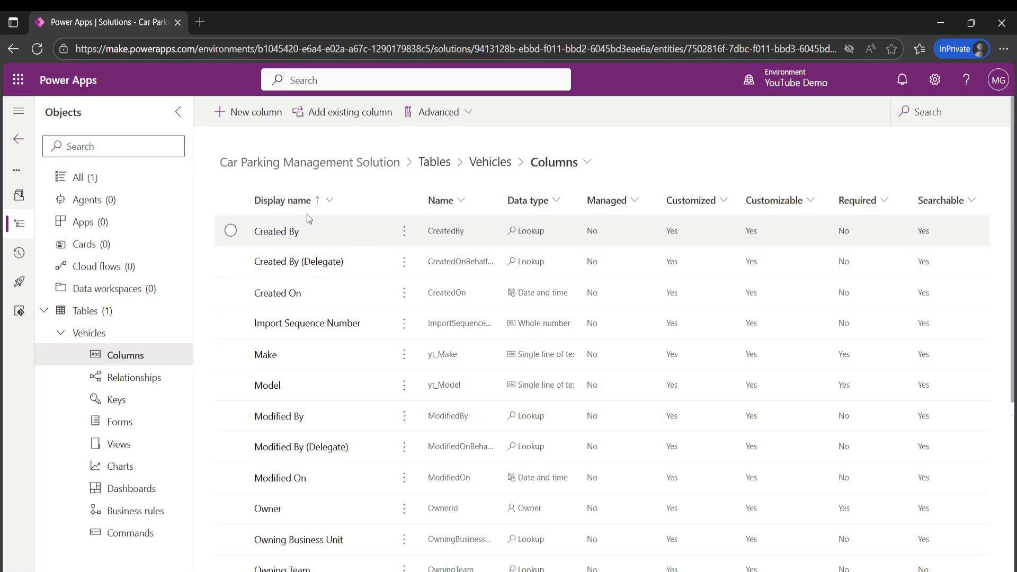
# - Add a column named VehicleOwnerEmail to the Vehicles table as a single line of text in Email format, and save it
pyautogui.click(250, 115)
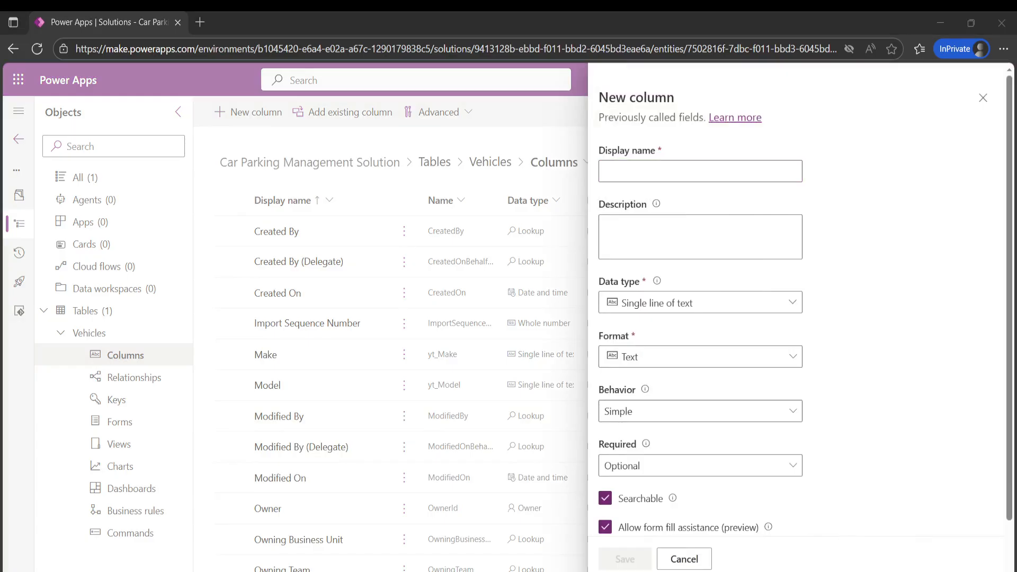
pyautogui.click(638, 172)
pyautogui.write('VehicleOwnerEmail')
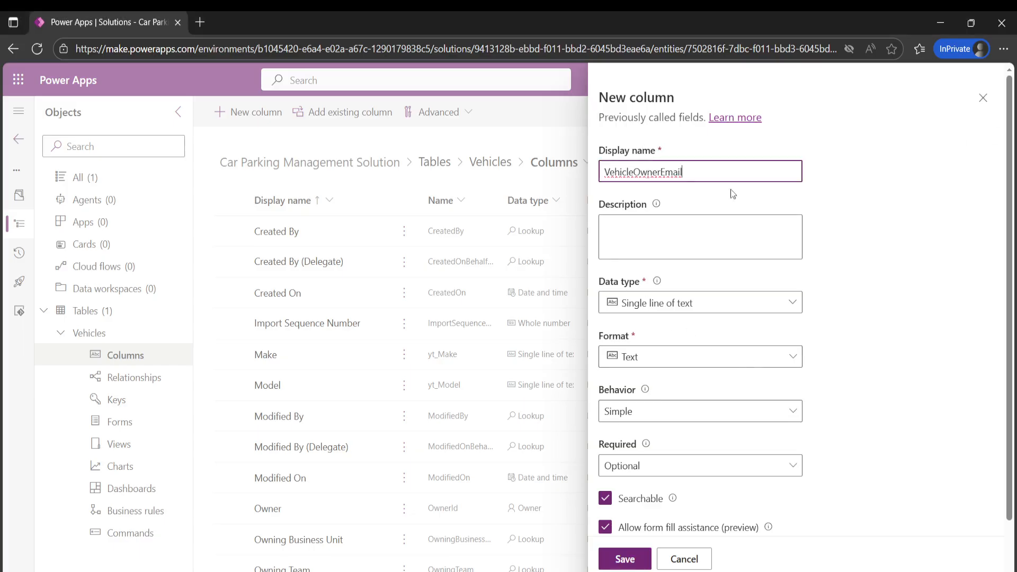
pyautogui.click(708, 310)
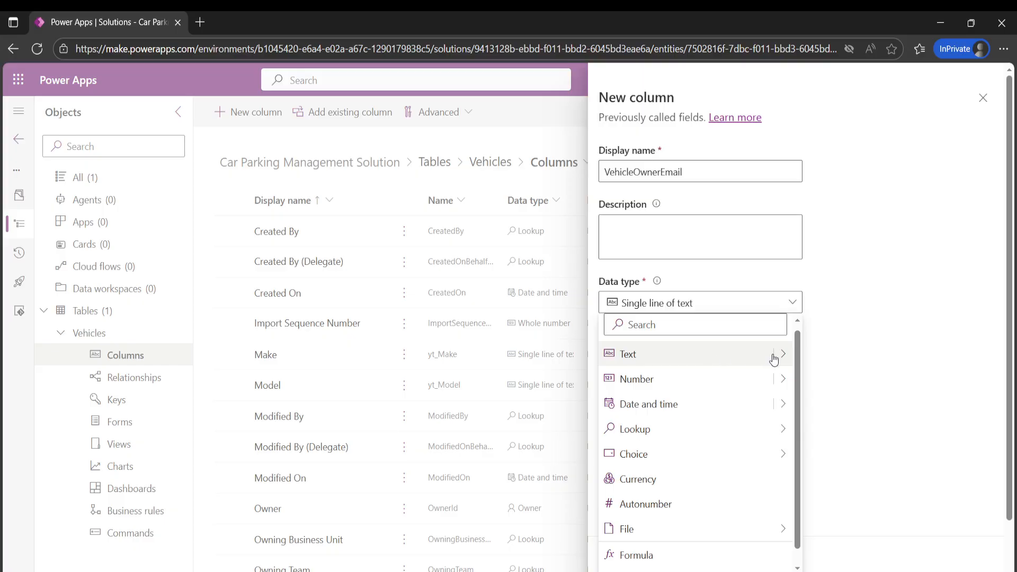
pyautogui.moveTo(785, 357)
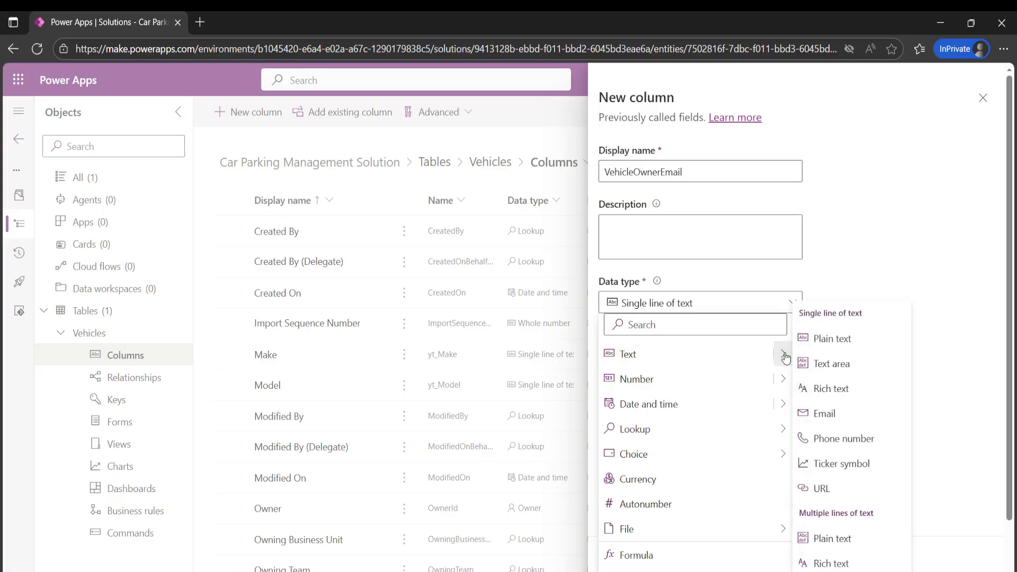
pyautogui.click(826, 415)
pyautogui.scroll(-1, 783, 357)
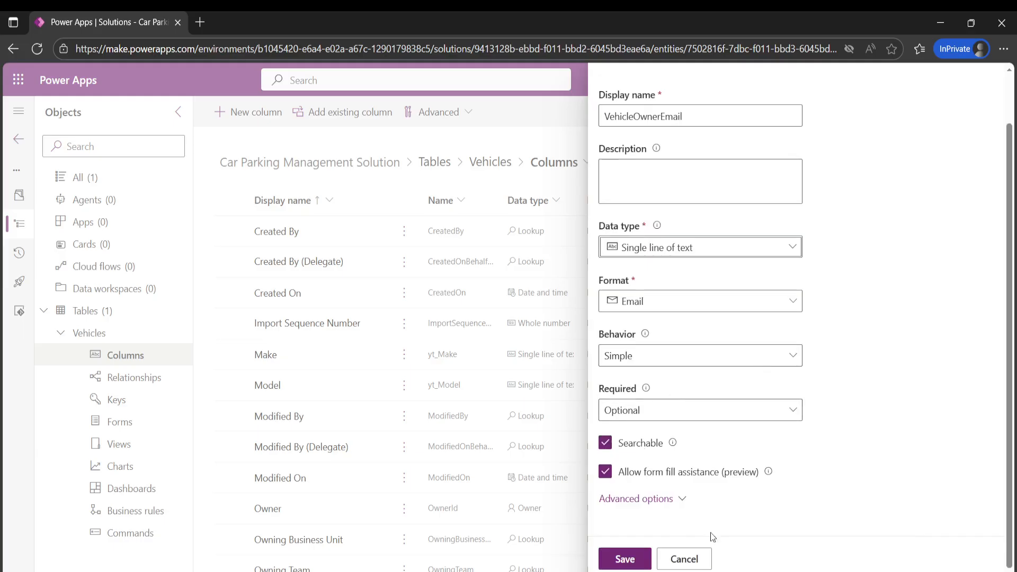
pyautogui.scroll(1, 698, 366)
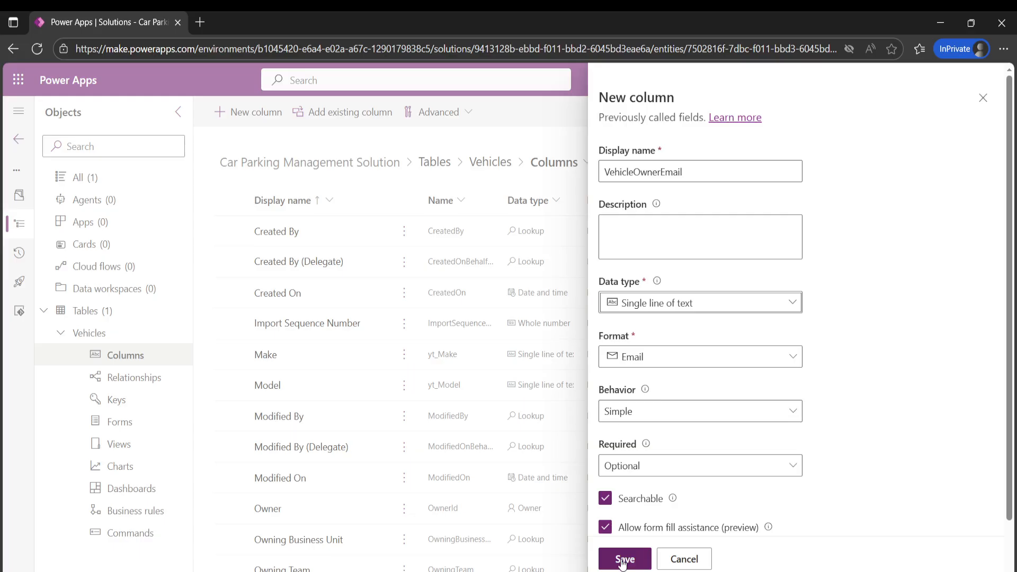
pyautogui.click(630, 559)
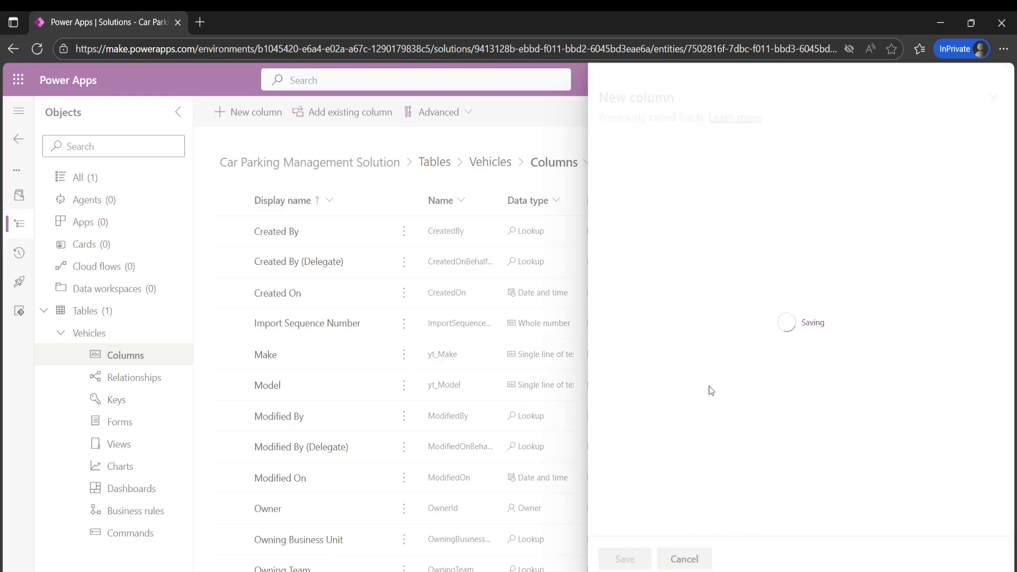
# - Start a new Vehicles column with the display name VehicleImage and the Image data type
pyautogui.click(249, 111)
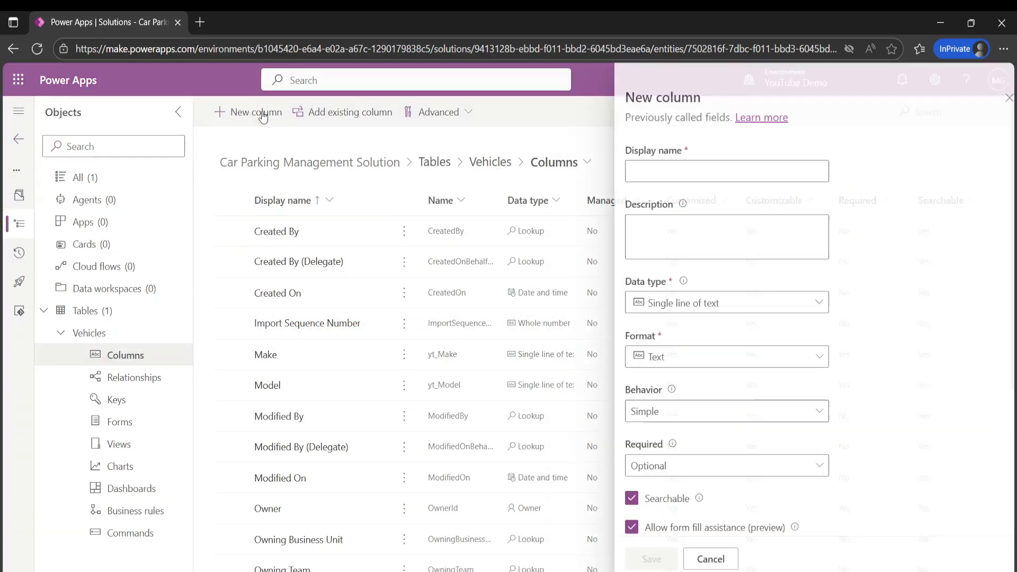
pyautogui.click(648, 171)
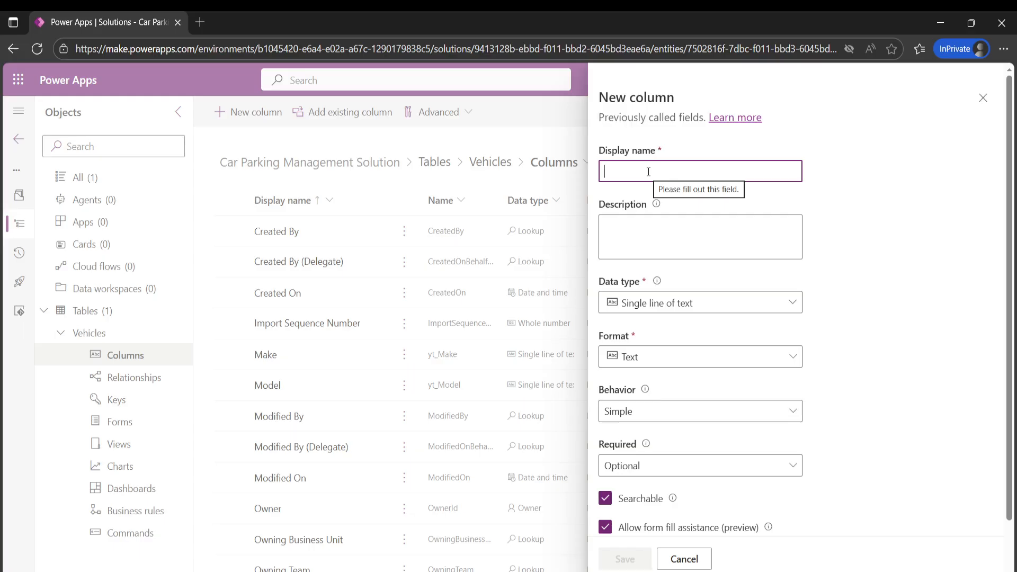
pyautogui.write('Vehicle')
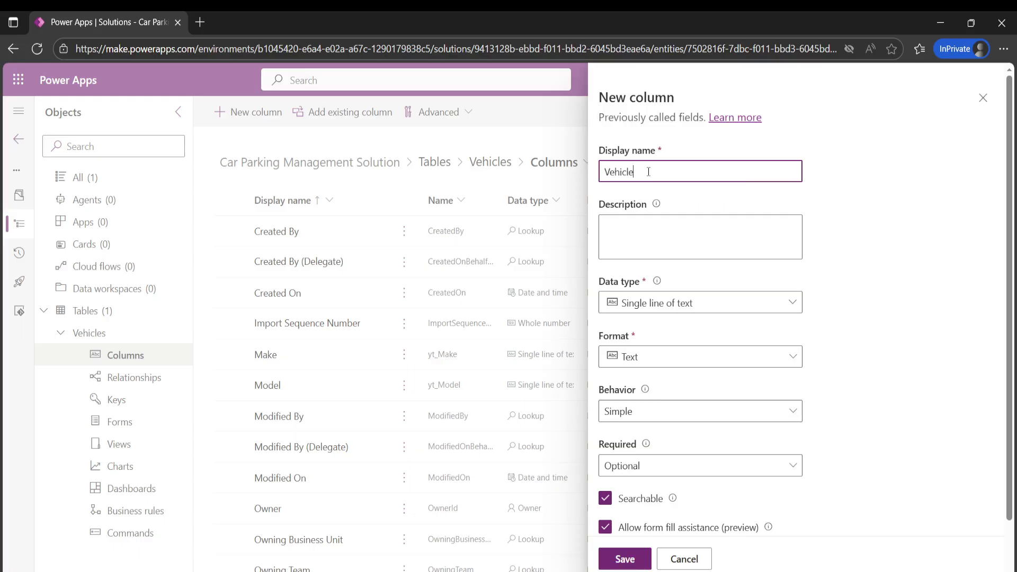
pyautogui.write('Image')
pyautogui.click(719, 312)
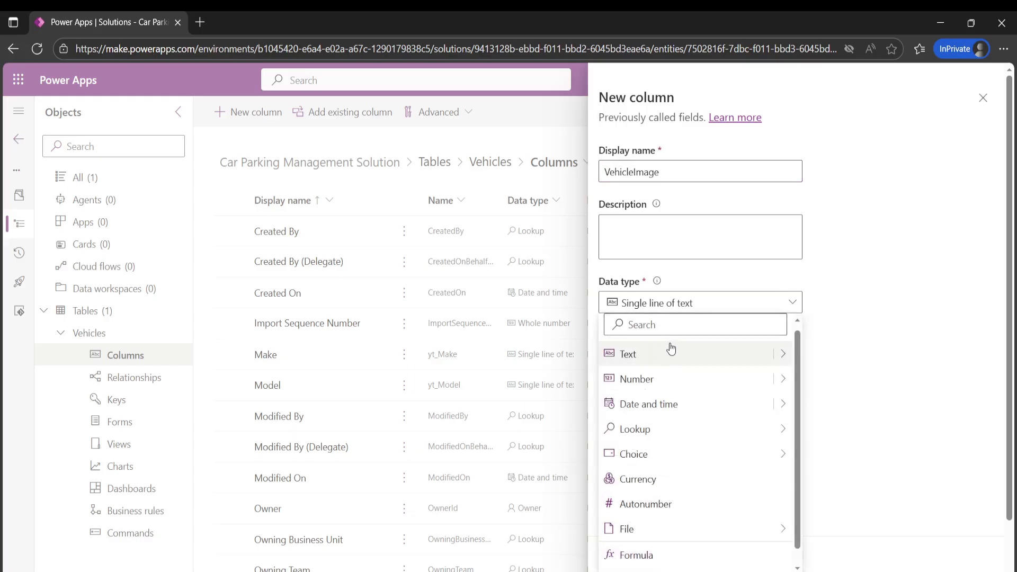
pyautogui.moveTo(785, 529)
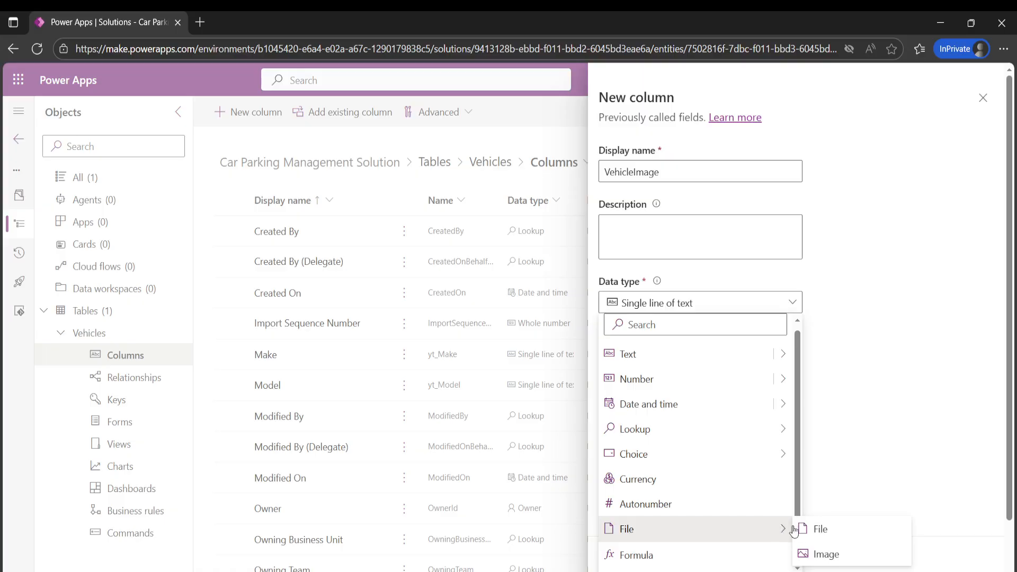
pyautogui.click(809, 553)
# - Review the VehicleImage column's advanced options, mark it as the primary image, and save the column
pyautogui.click(653, 367)
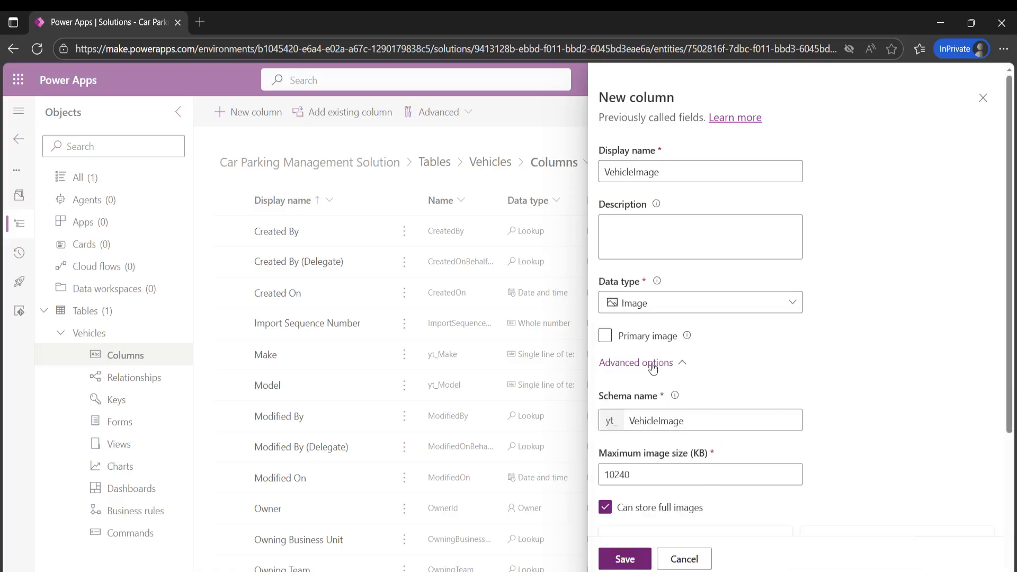
pyautogui.scroll(-3, 715, 339)
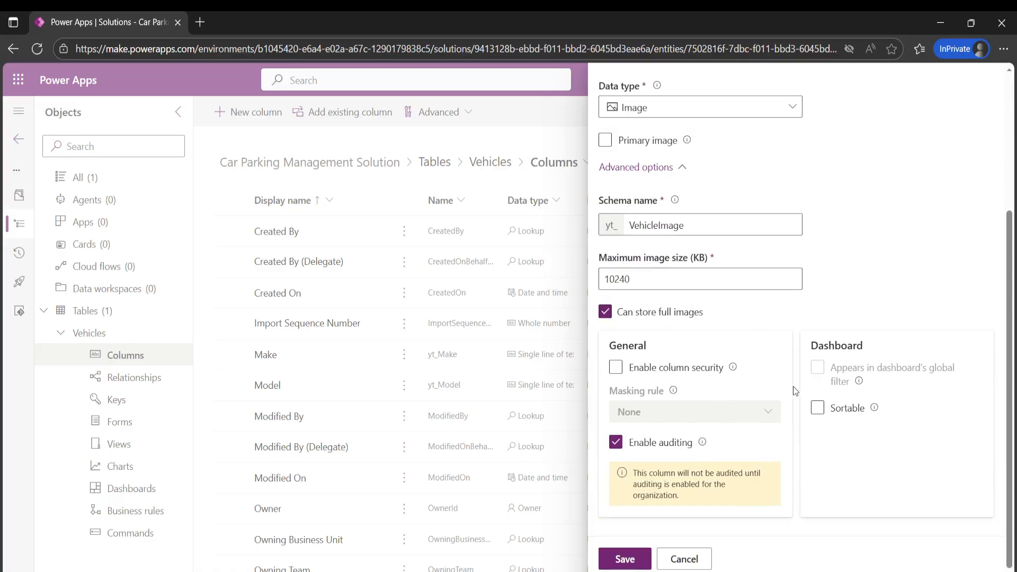
pyautogui.scroll(3, 792, 385)
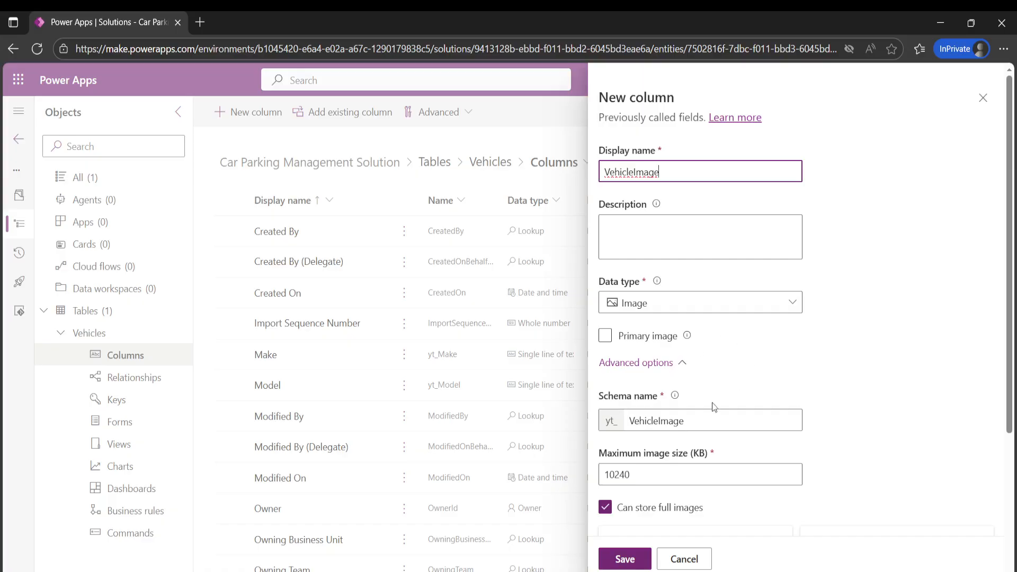
pyautogui.click(607, 341)
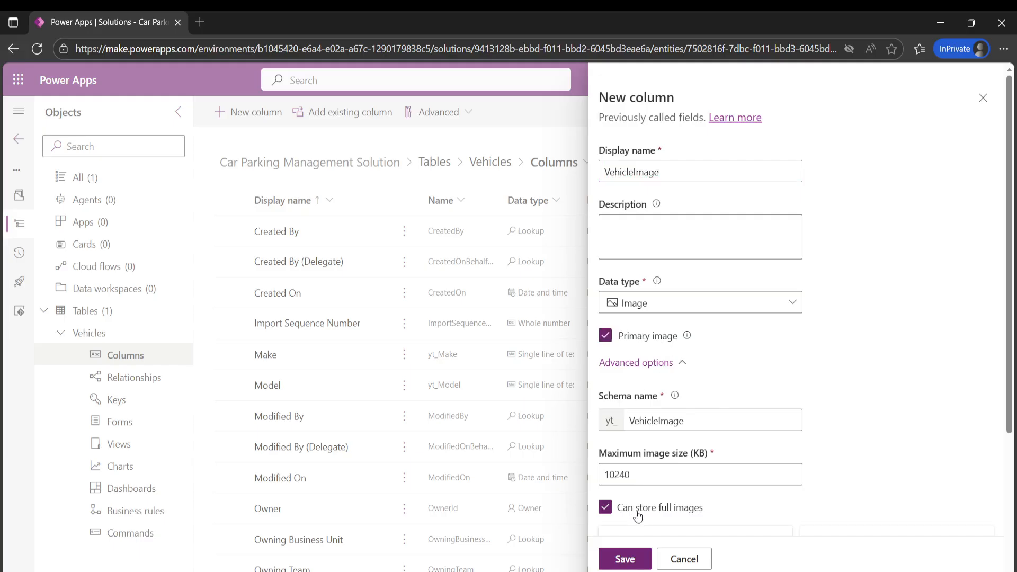
pyautogui.click(624, 560)
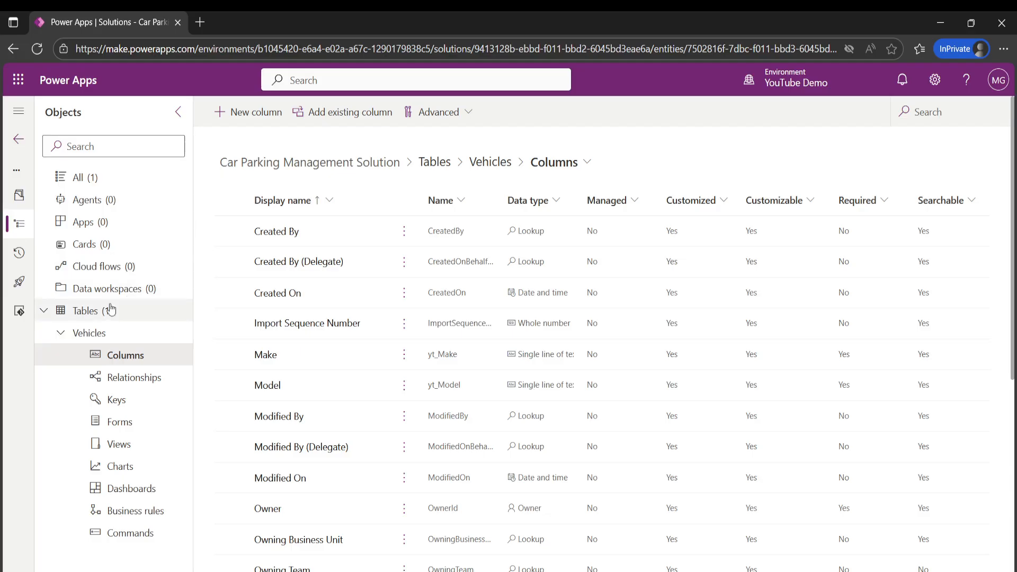
# - Start a new table with advanced properties in the solution and give it the display name ParkingRequest
pyautogui.click(80, 311)
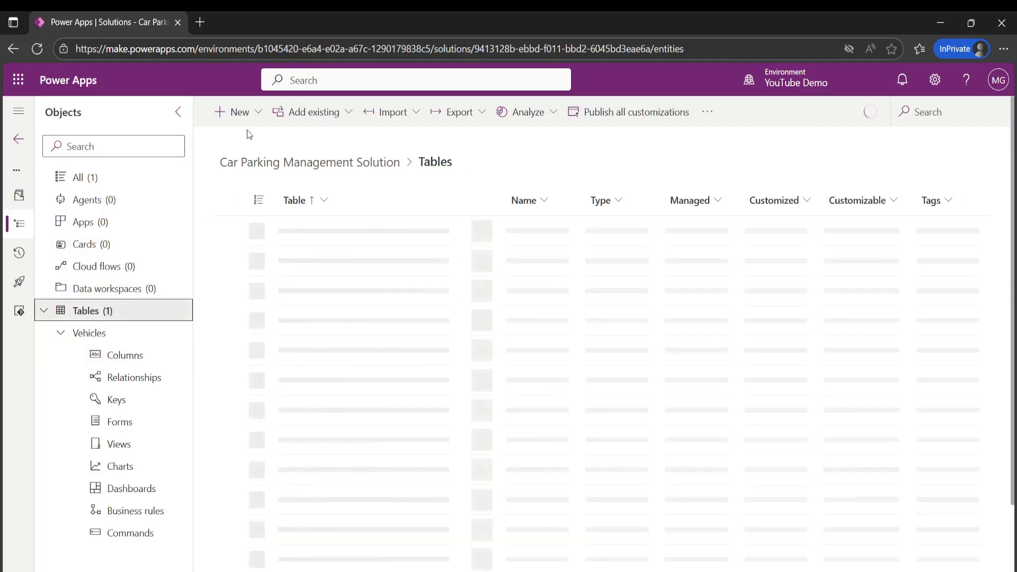
pyautogui.click(257, 118)
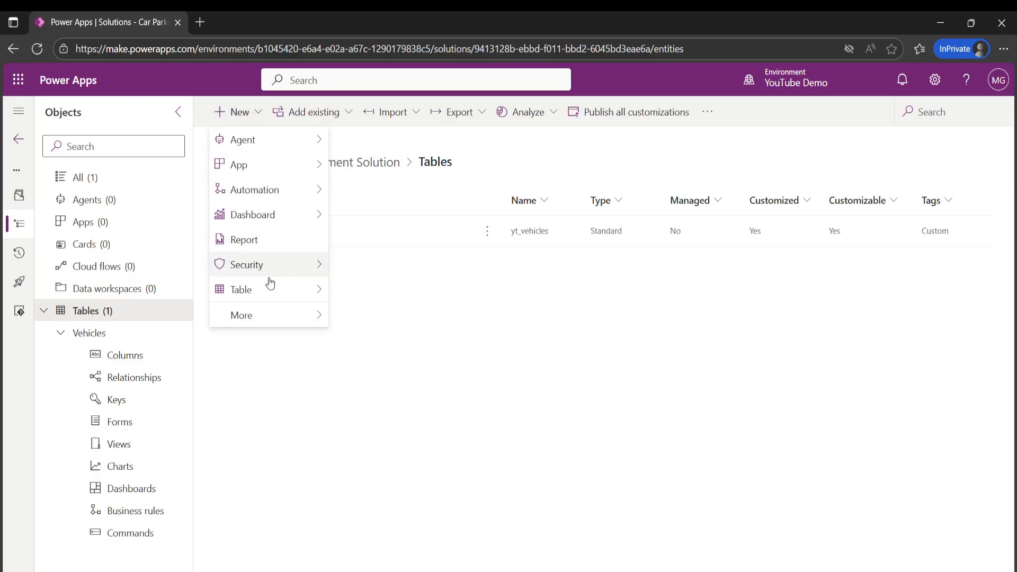
pyautogui.moveTo(307, 288)
pyautogui.click(369, 317)
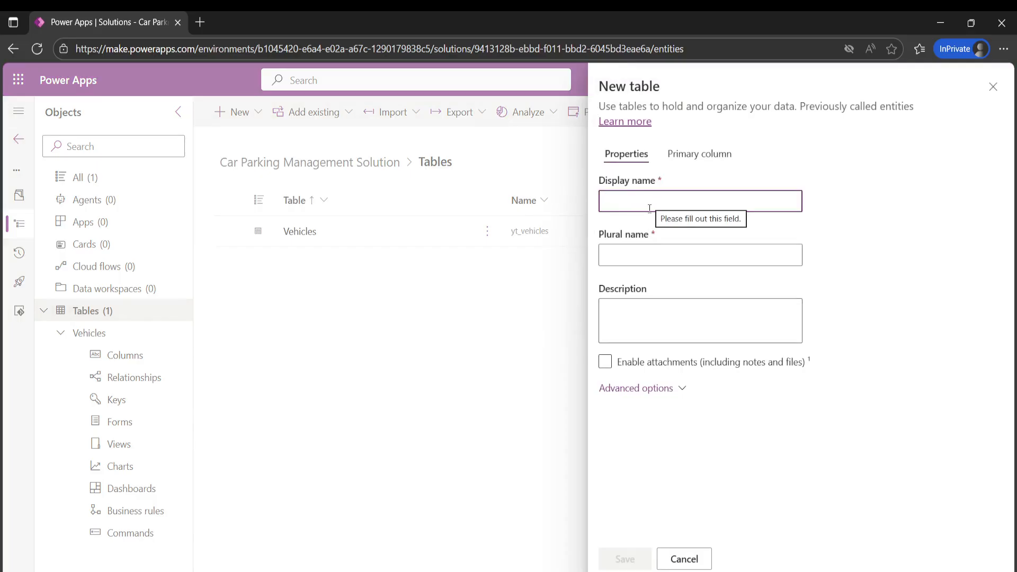
pyautogui.write('P')
pyautogui.press('BackSpace')
pyautogui.write('ParkingRequest')
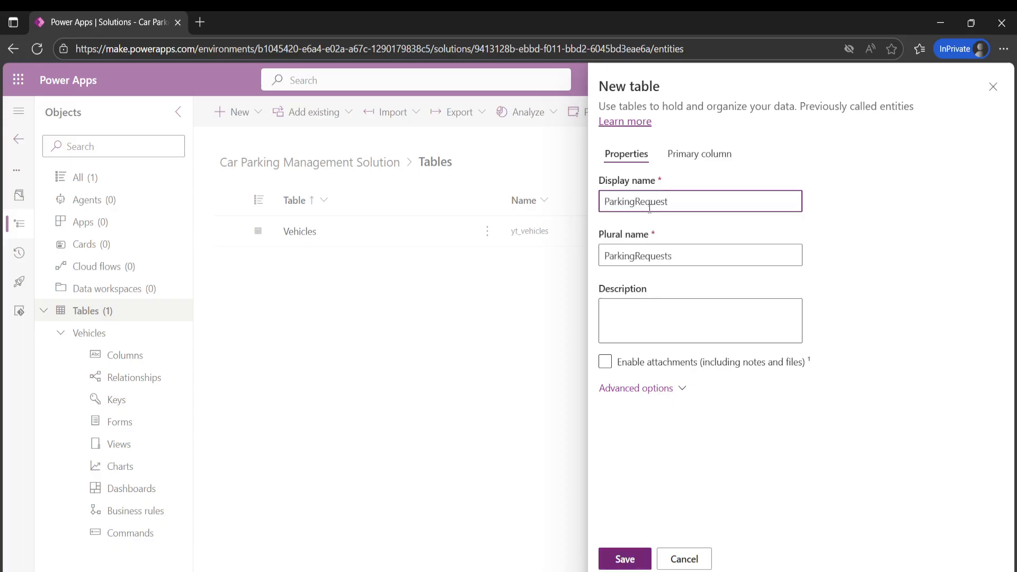
# - Set the new table's primary column display name to ParkingRequestName, reusing the table's display name as the prefix
pyautogui.moveTo(682, 206); pyautogui.dragTo(537, 219)
pyautogui.hotkey('ctrl', 'c')
pyautogui.click(715, 154)
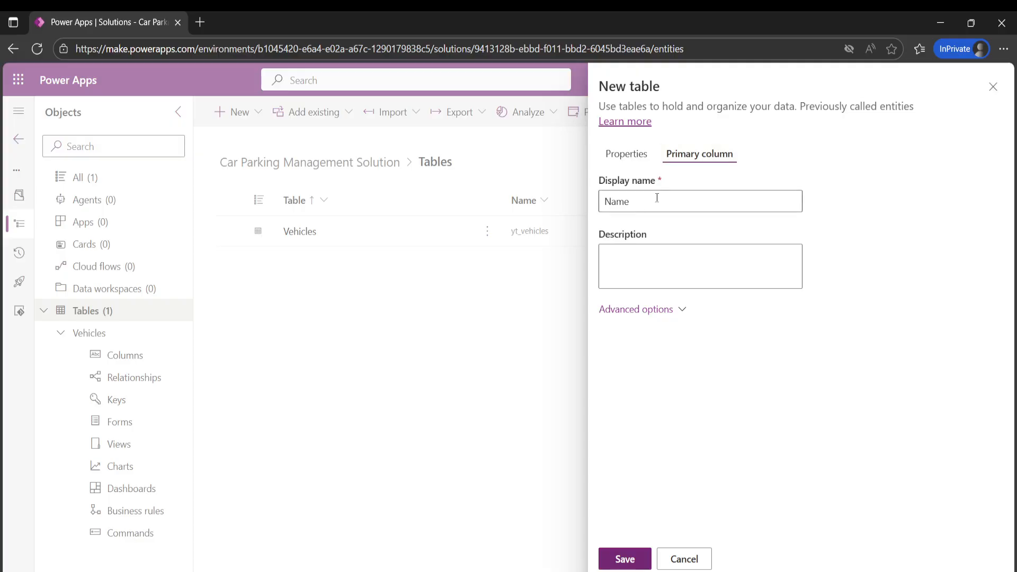
pyautogui.click(605, 201)
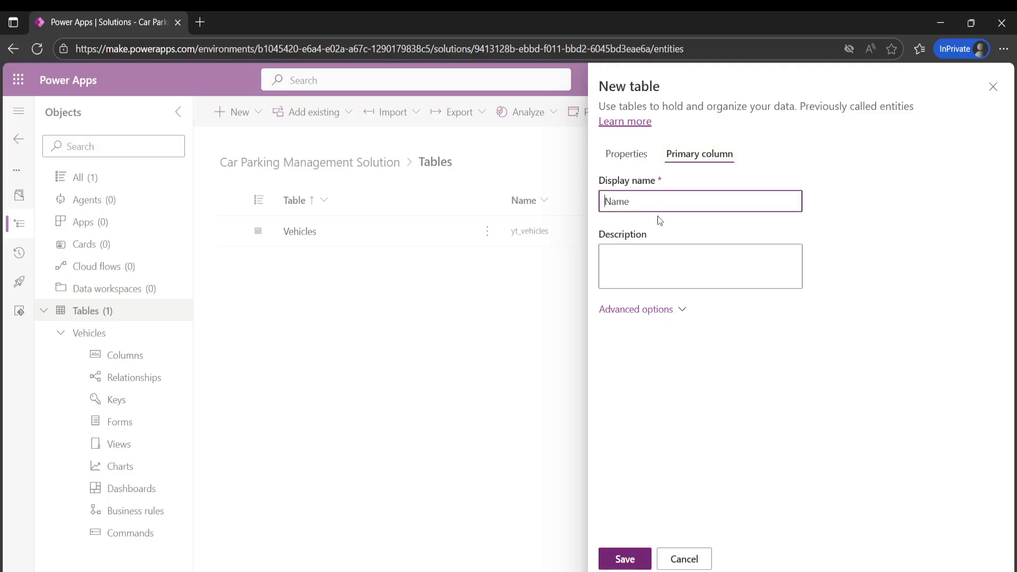
pyautogui.hotkey('ctrl', 'v')
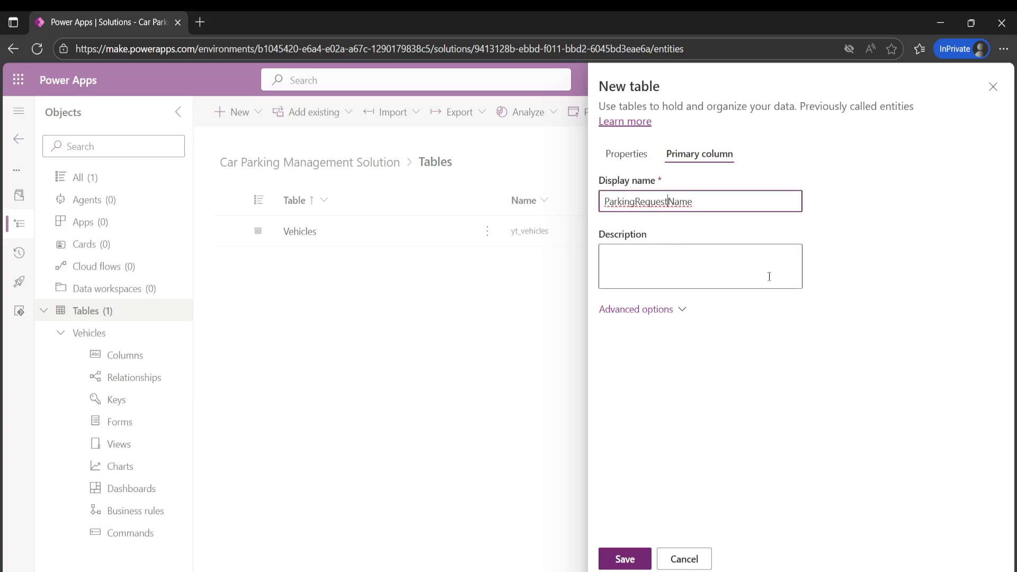
# - Review the advanced options of the primary column and of the ParkingRequest table, and save the table
pyautogui.click(635, 311)
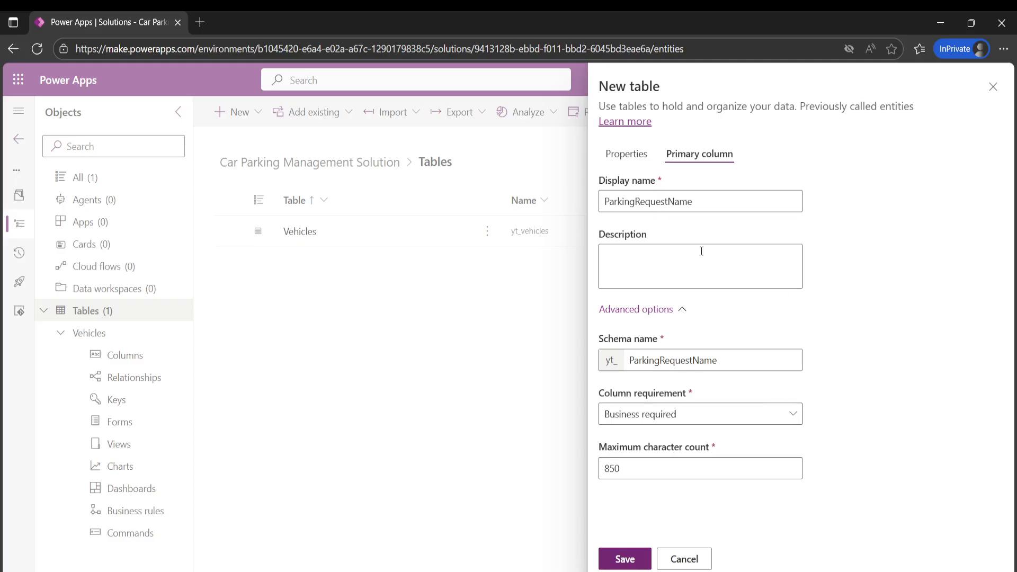
pyautogui.click(623, 154)
pyautogui.click(653, 393)
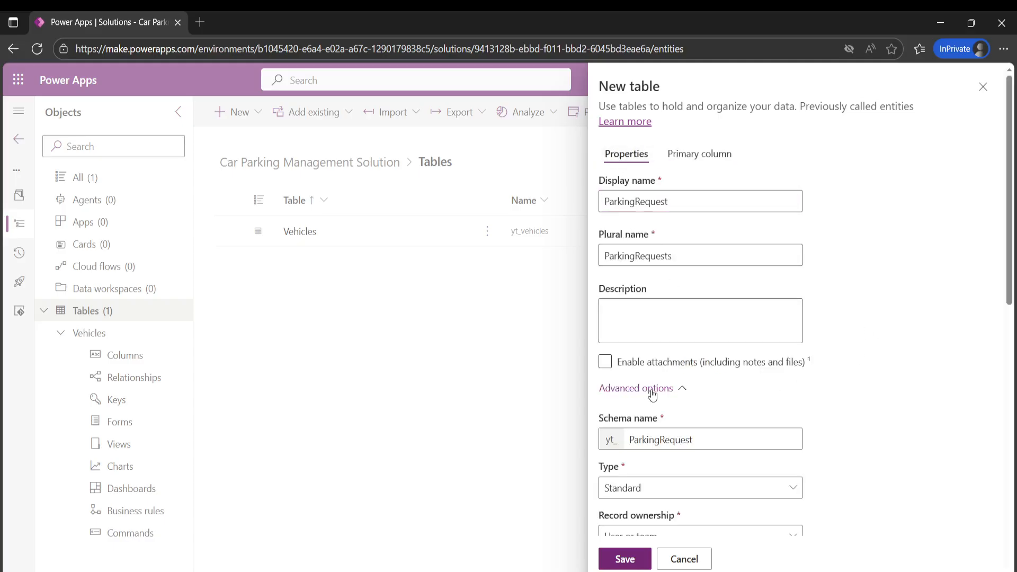
pyautogui.scroll(-5, 779, 294)
pyautogui.scroll(-5, 791, 291)
pyautogui.scroll(5, 790, 291)
pyautogui.scroll(-5, 791, 291)
pyautogui.click(623, 559)
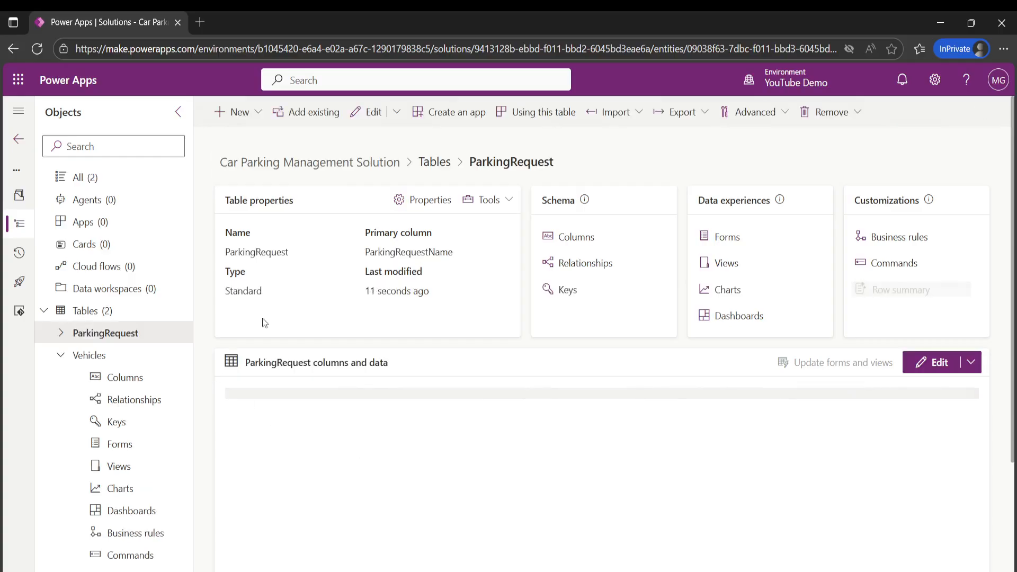
# - Open the ParkingRequest table's columns and start a new column with the display name ParkingRequestDateTime
pyautogui.click(254, 113)
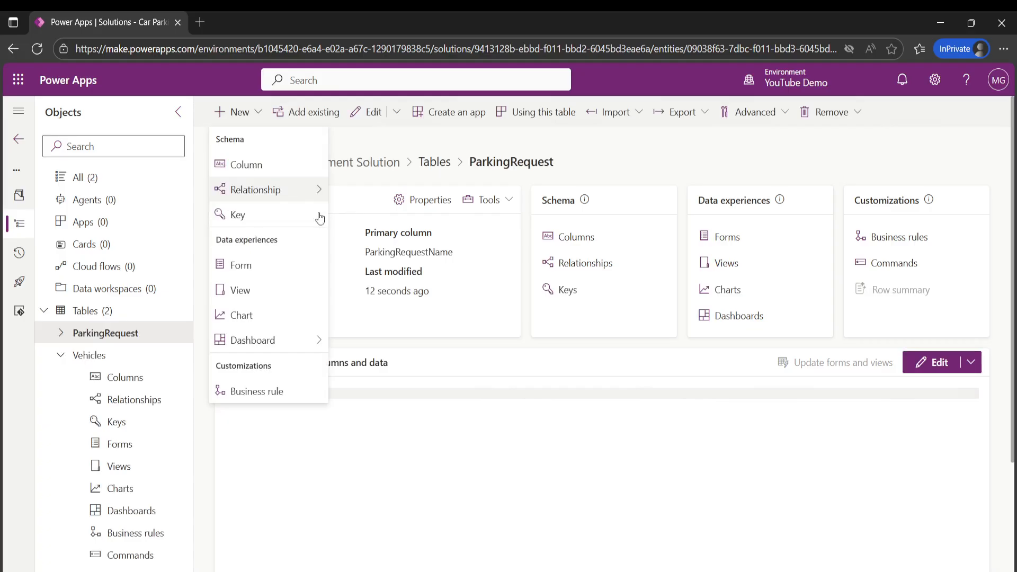
pyautogui.click(618, 154)
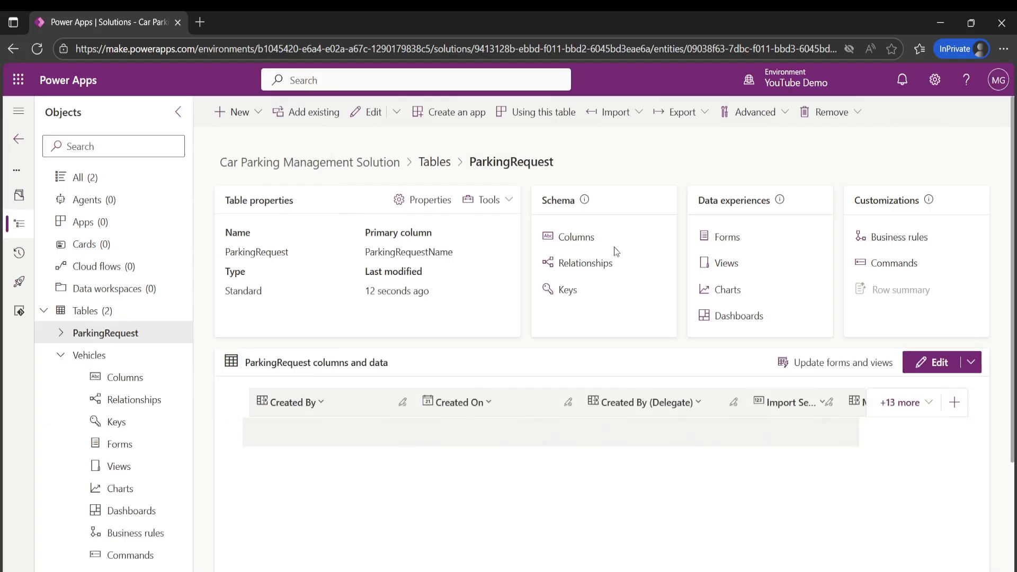
pyautogui.click(572, 237)
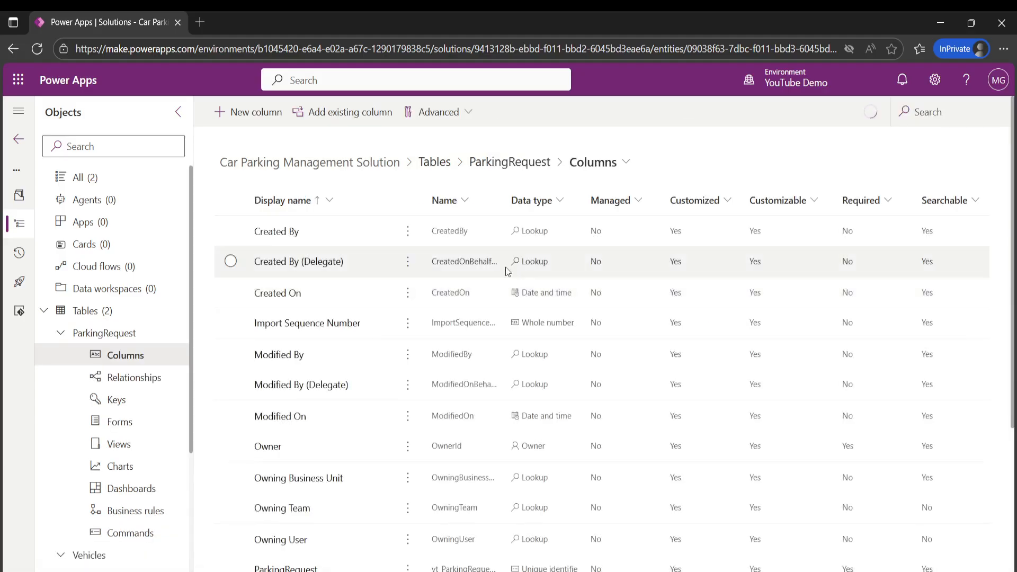
pyautogui.click(249, 111)
pyautogui.click(651, 167)
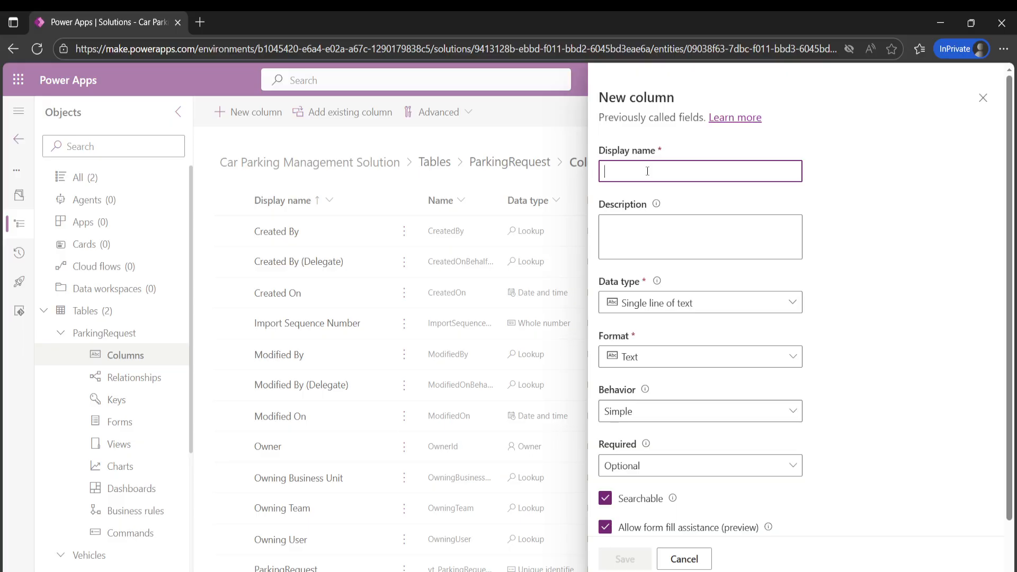
pyautogui.write('Parking')
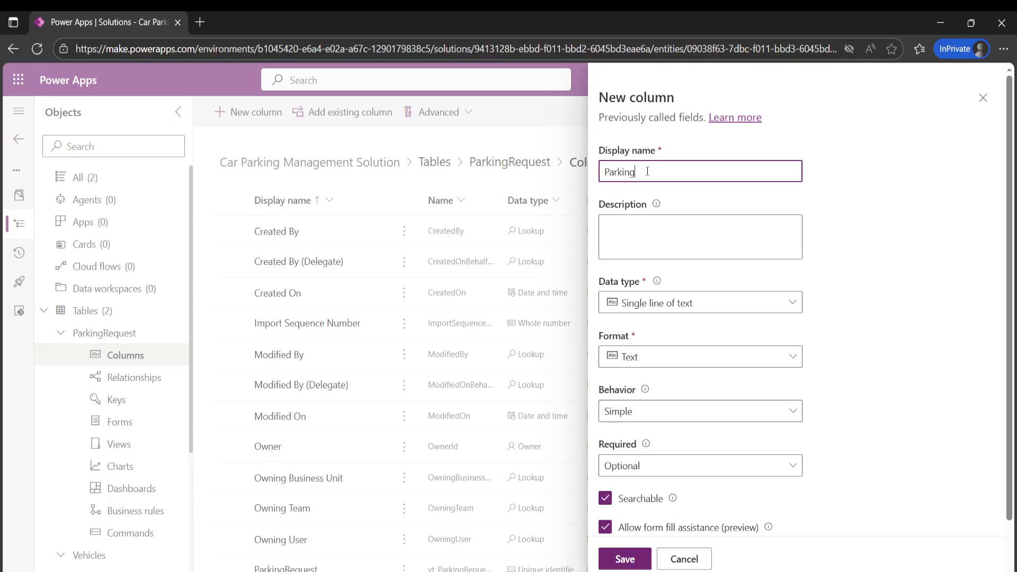
pyautogui.write('RequestDateTime')
pyautogui.click(946, 308)
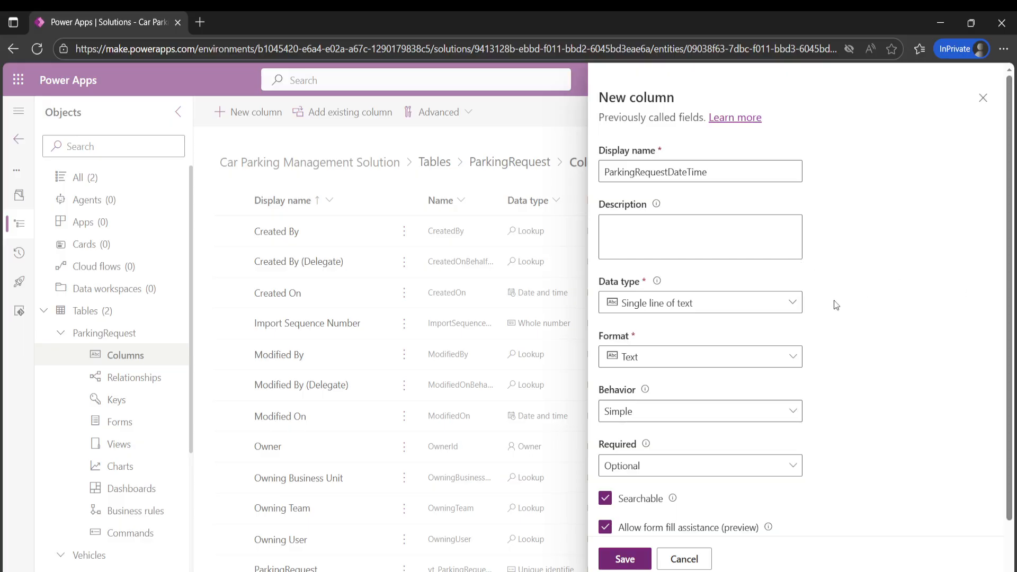
# - Set the ParkingRequestDateTime column to the Date and time data type, make it Business required, and save it
pyautogui.click(706, 304)
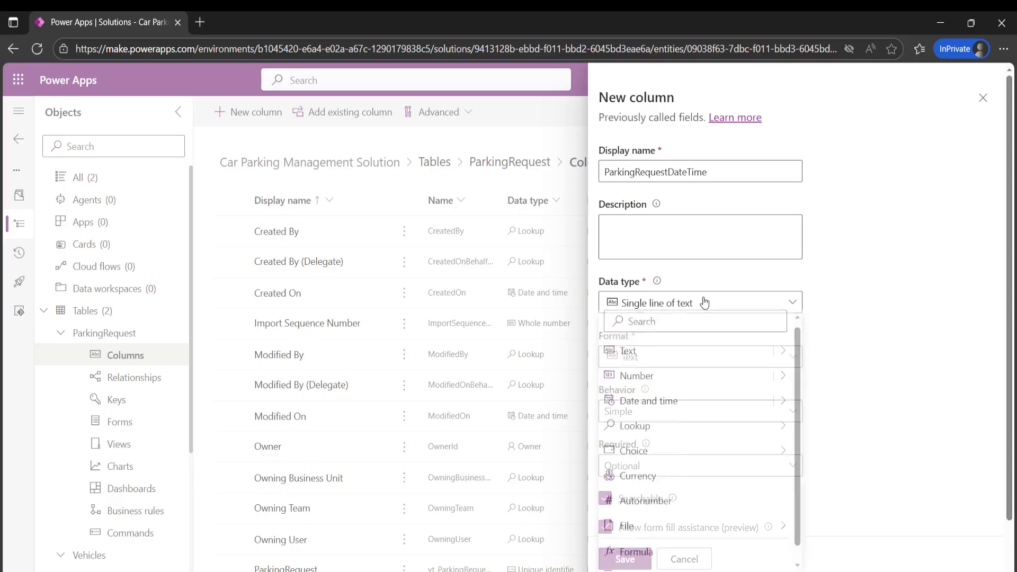
pyautogui.click(731, 415)
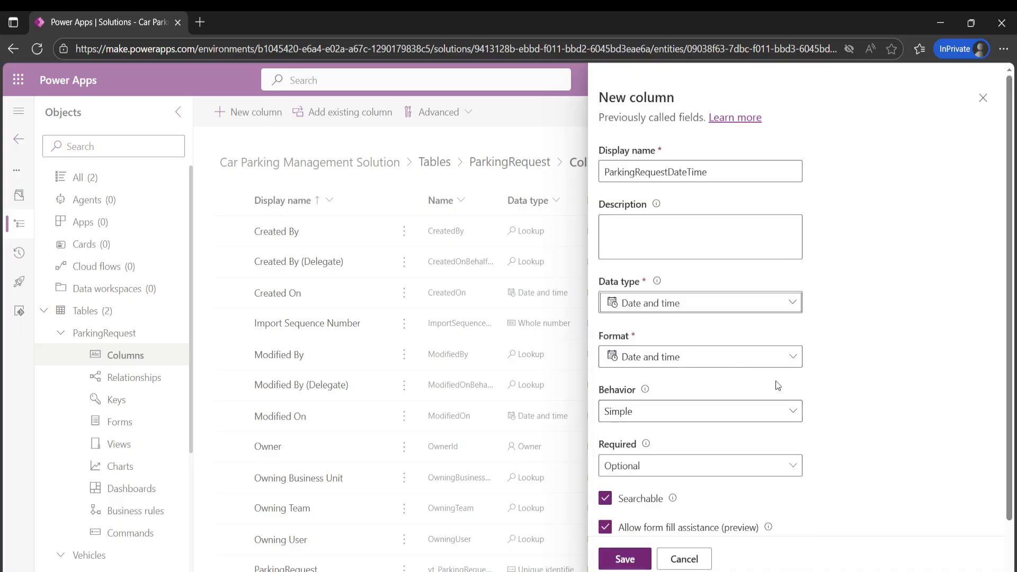
pyautogui.scroll(-1, 701, 409)
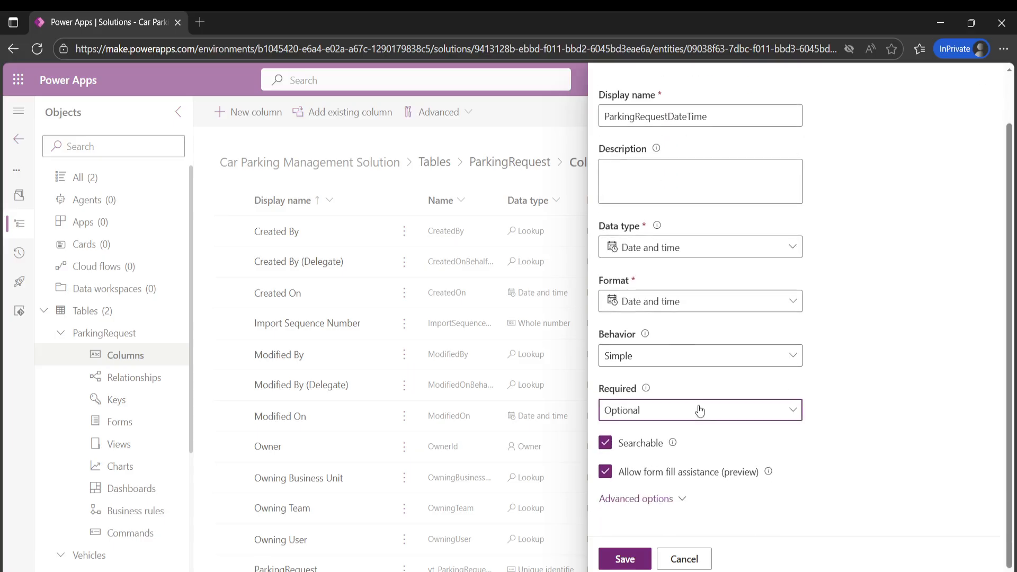
pyautogui.click(699, 411)
pyautogui.click(680, 458)
pyautogui.scroll(1, 888, 373)
pyautogui.click(624, 559)
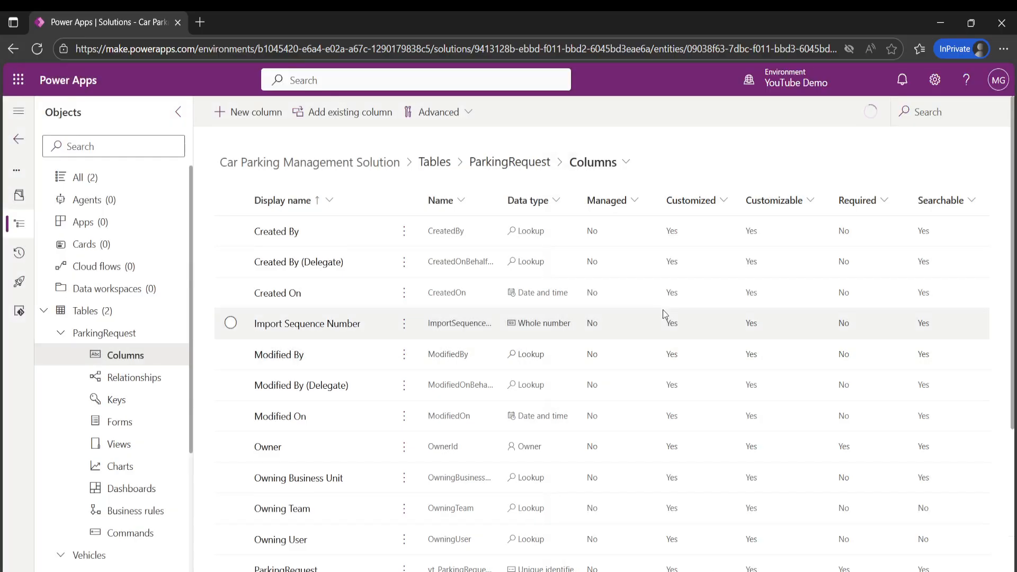
# - Start another ParkingRequest column with the display name Vehicle and the Lookup data type
pyautogui.click(248, 125)
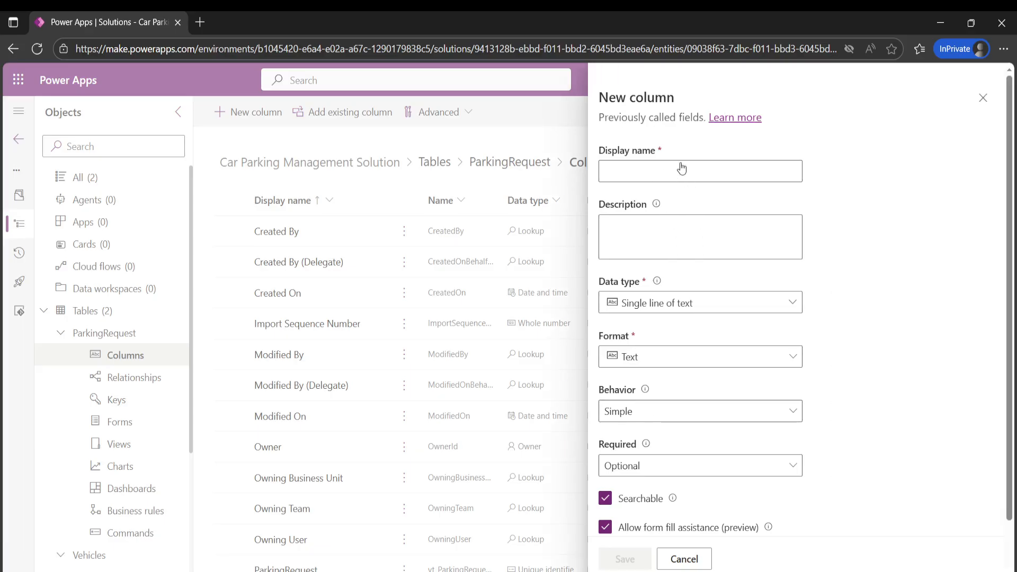
pyautogui.click(610, 168)
pyautogui.write('V')
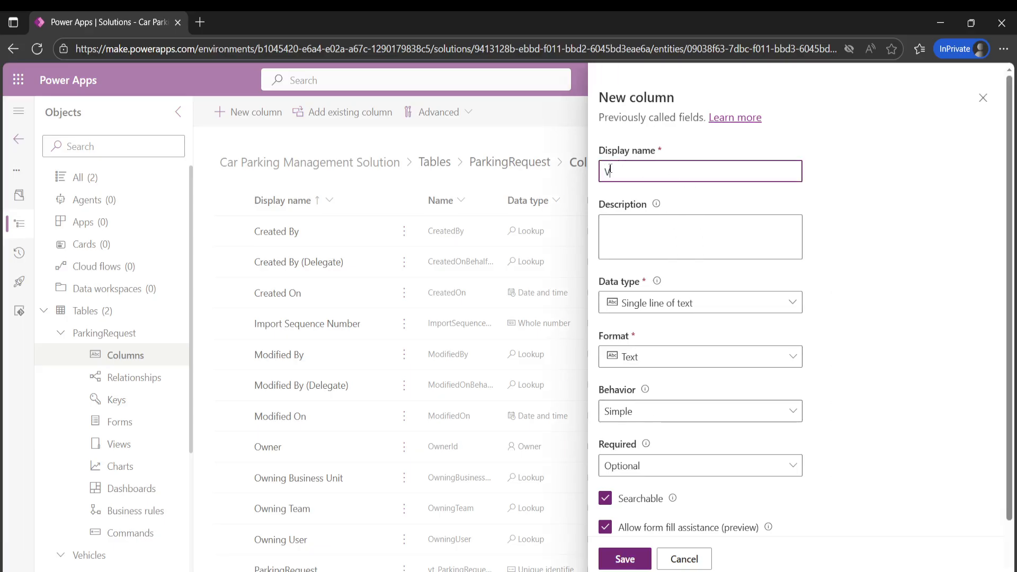
pyautogui.write('ehicle')
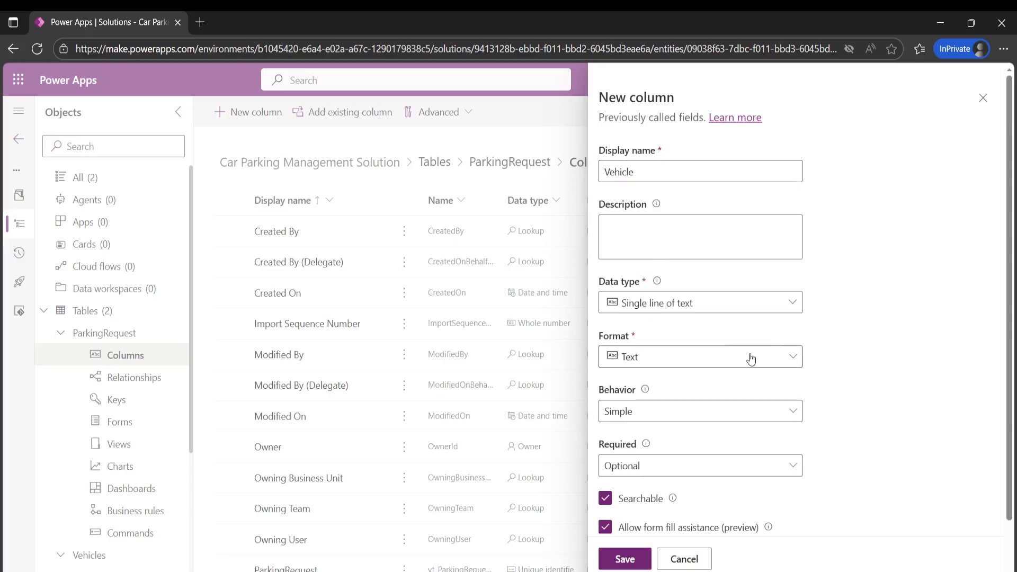
pyautogui.click(734, 306)
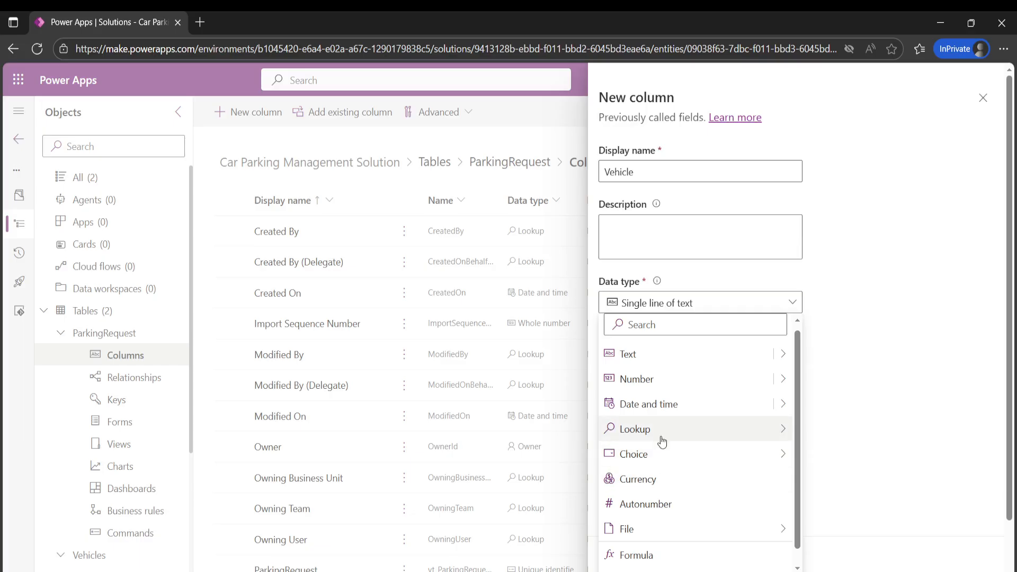
pyautogui.moveTo(661, 438)
pyautogui.click(825, 428)
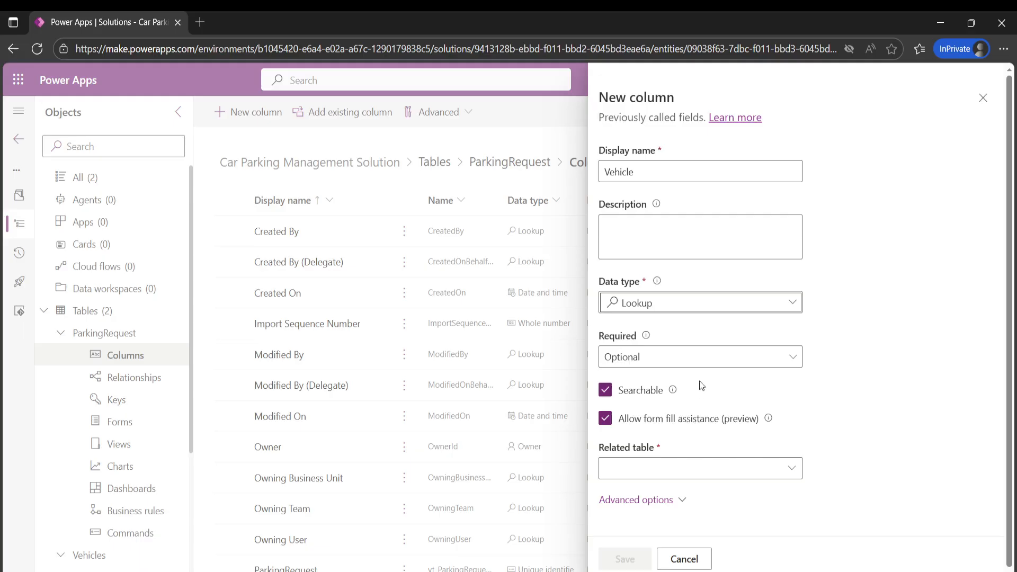
# - Make the Vehicle lookup column Business required, relate it to the Vehicles table, and save the column
pyautogui.click(689, 361)
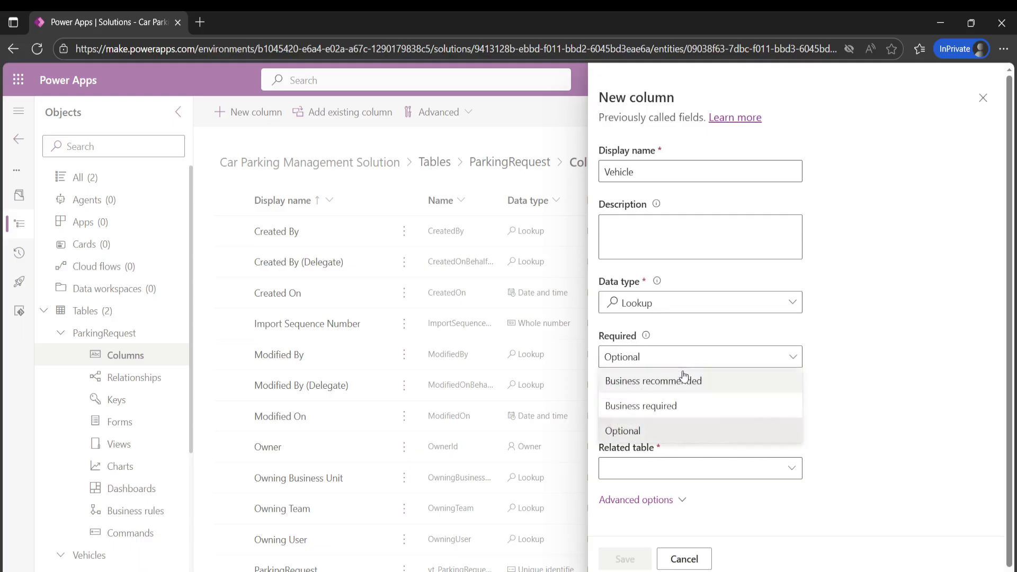
pyautogui.click(659, 405)
pyautogui.click(672, 468)
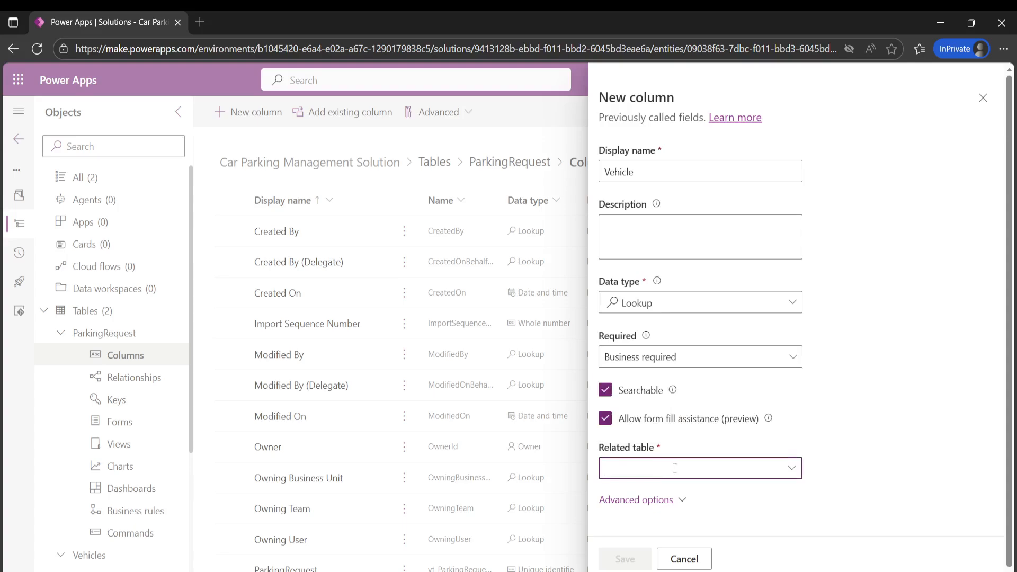
pyautogui.write('veh')
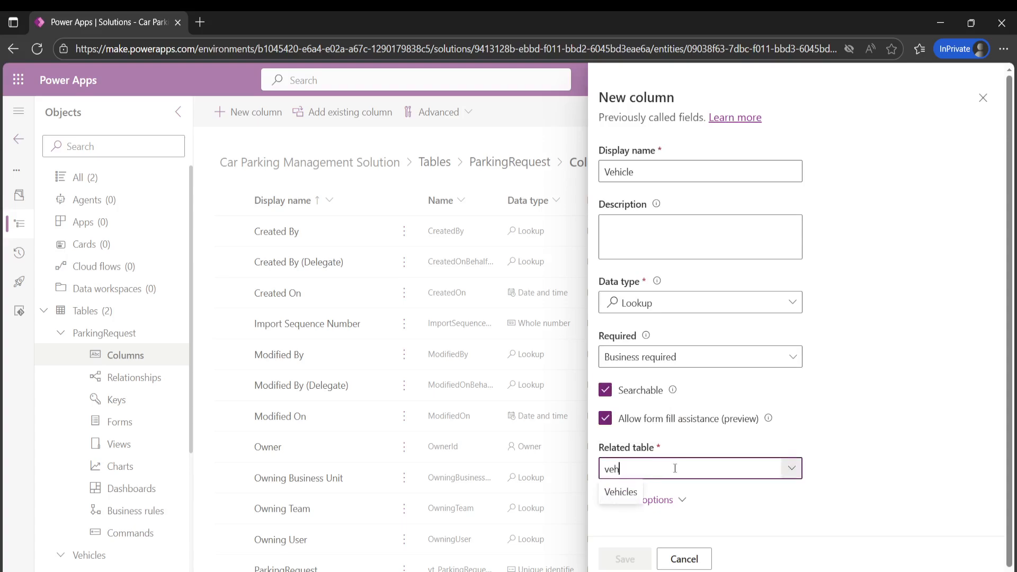
pyautogui.click(630, 488)
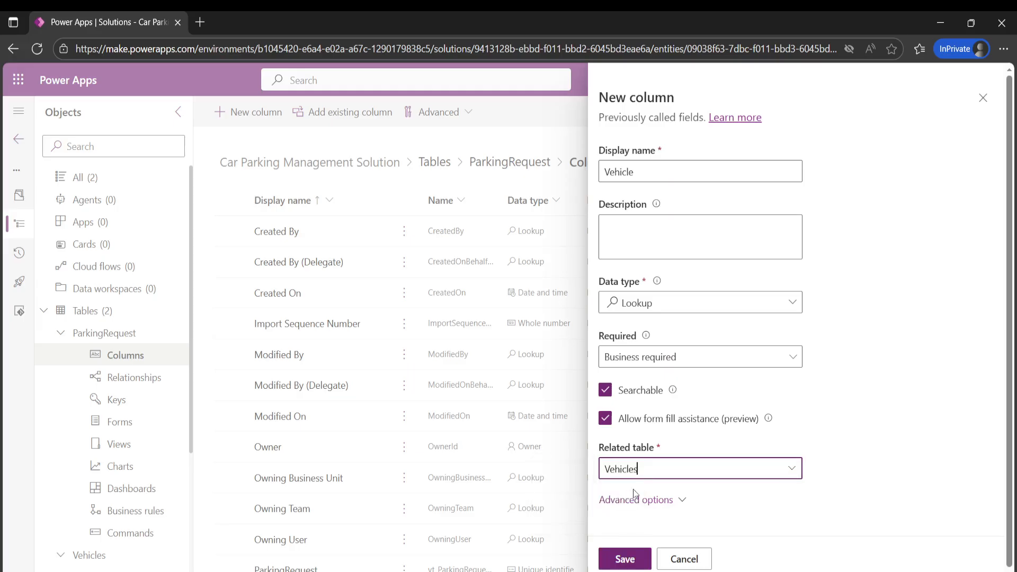
pyautogui.click(624, 558)
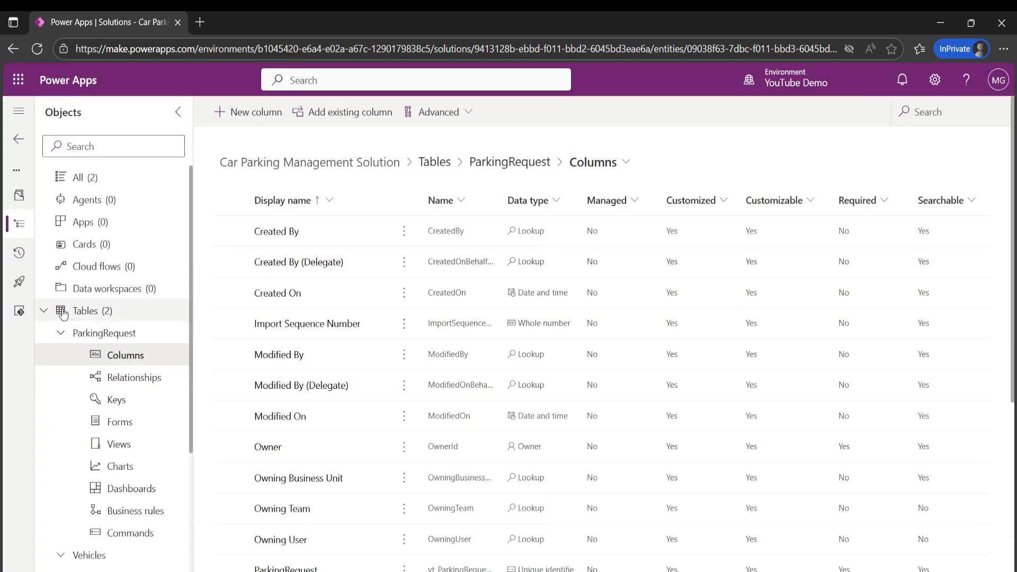
# - Start a new table with advanced properties in the solution and give it the display name ParkingInspection
pyautogui.click(88, 314)
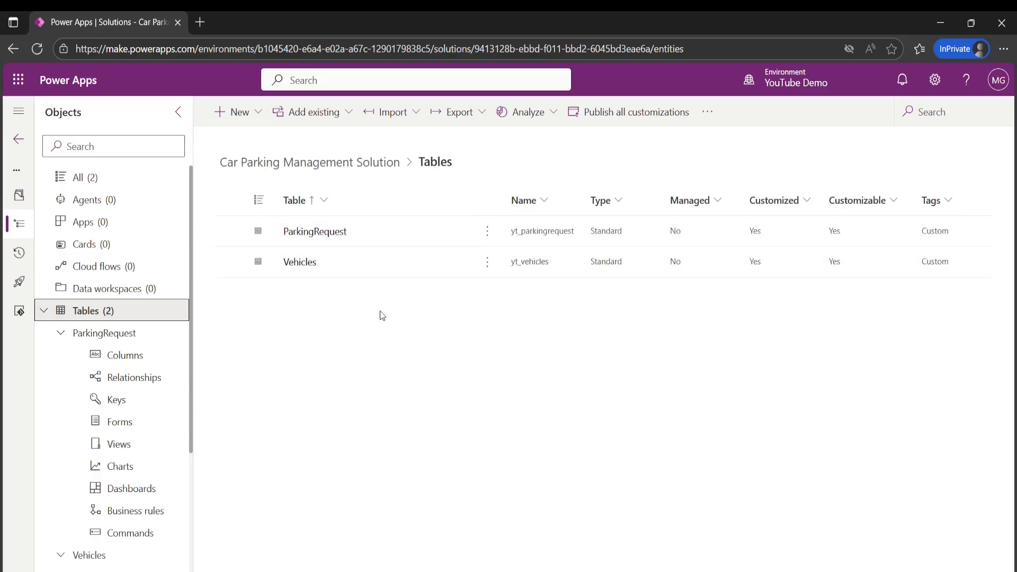
pyautogui.click(238, 113)
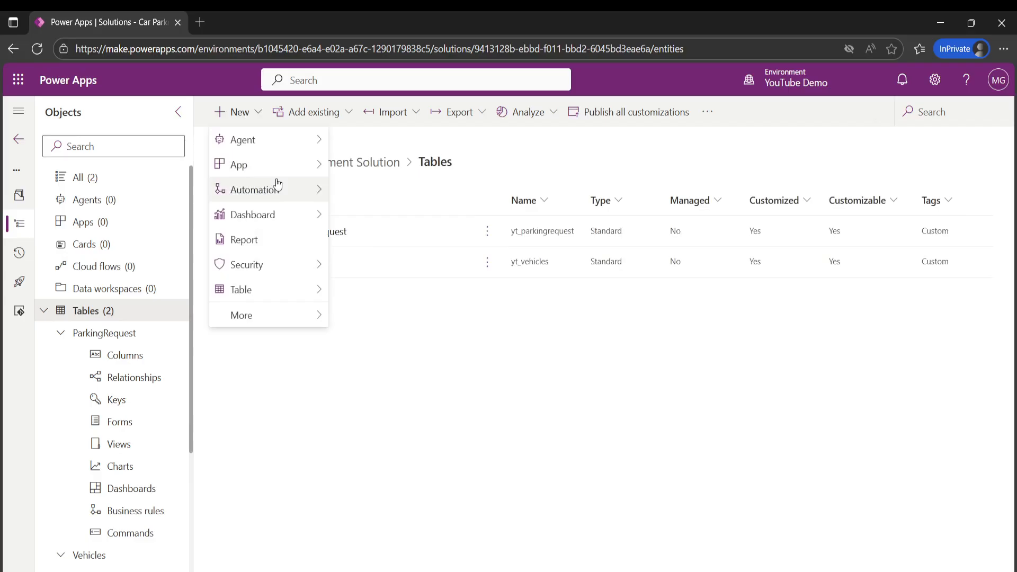
pyautogui.moveTo(274, 291)
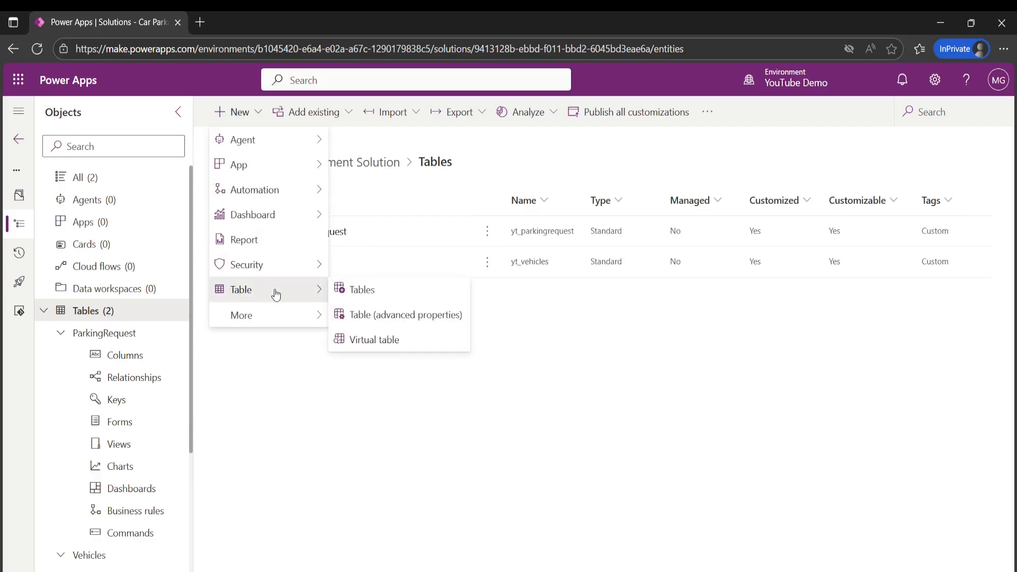
pyautogui.click(382, 315)
pyautogui.click(652, 200)
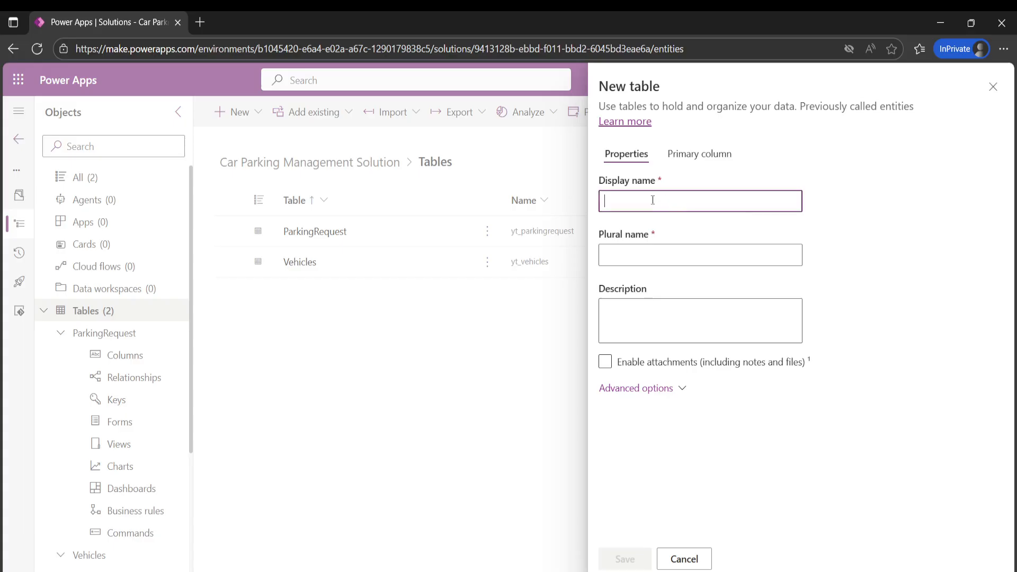
pyautogui.write('ParkingInspections')
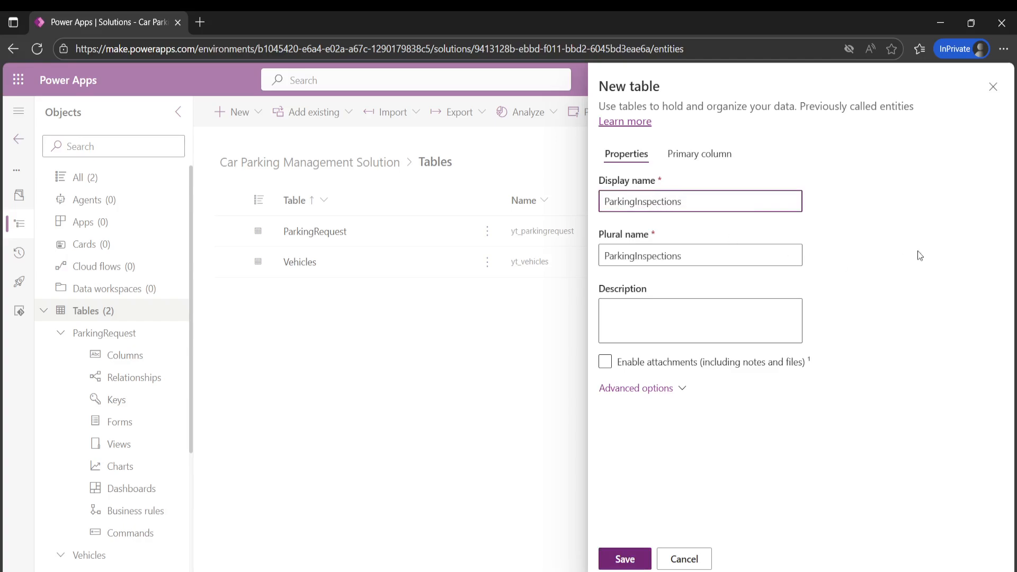
# - Change the new table's display name to ParkingInspections and name its primary column ParkingInspectionsName
pyautogui.click(918, 254)
pyautogui.moveTo(709, 205); pyautogui.dragTo(572, 212)
pyautogui.hotkey('ctrl', 'c')
pyautogui.click(699, 154)
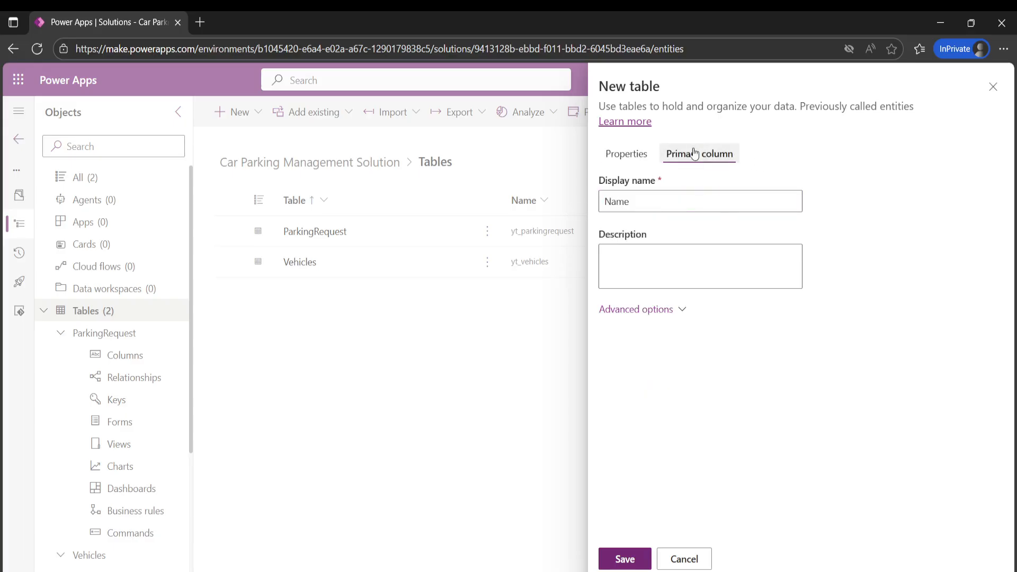
pyautogui.click(607, 203)
pyautogui.hotkey('ctrl', 'v')
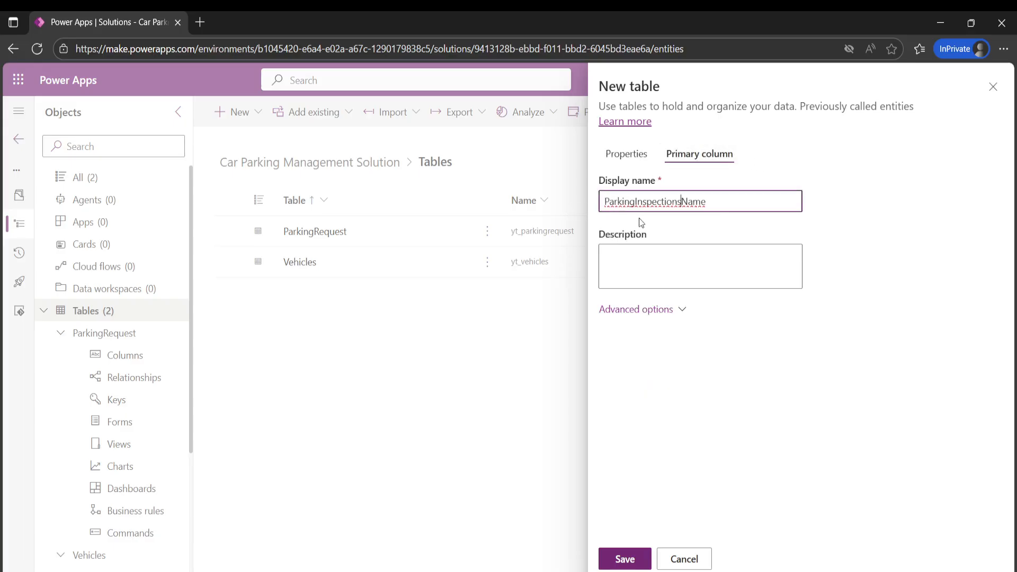
pyautogui.click(876, 220)
pyautogui.click(671, 310)
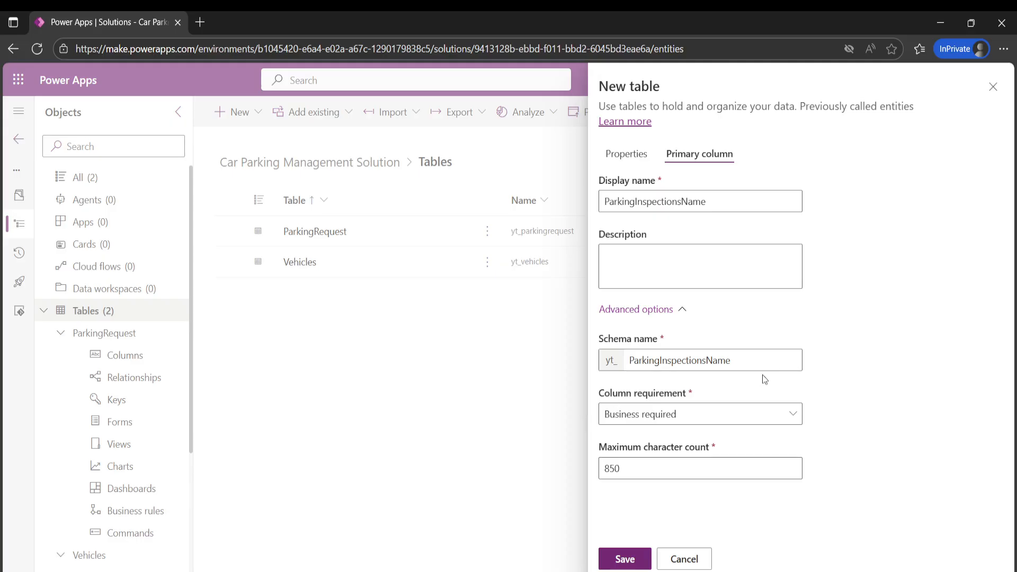
# - Show the advanced options of the ParkingInspections table properties and save the table
pyautogui.click(618, 154)
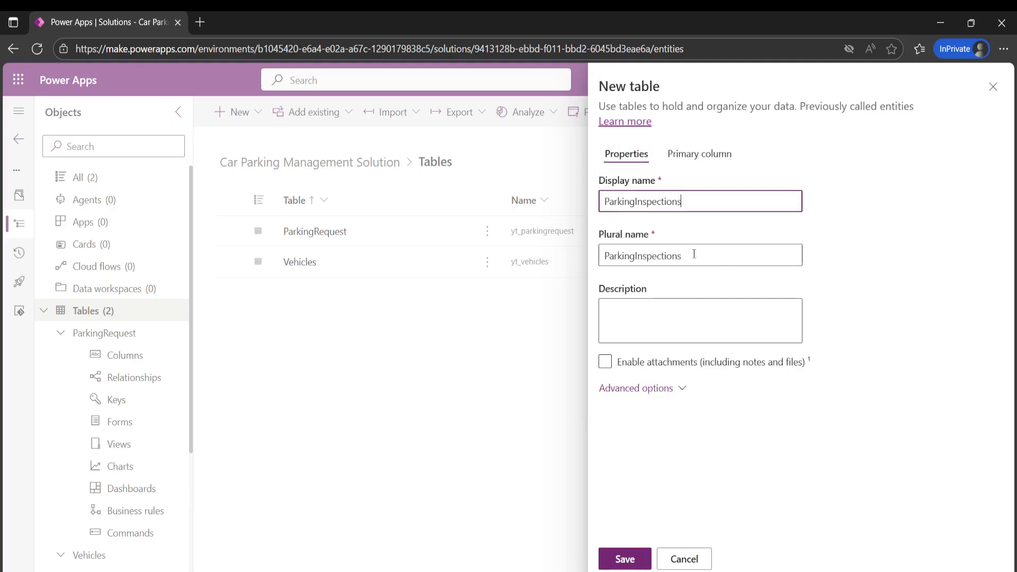
pyautogui.click(643, 390)
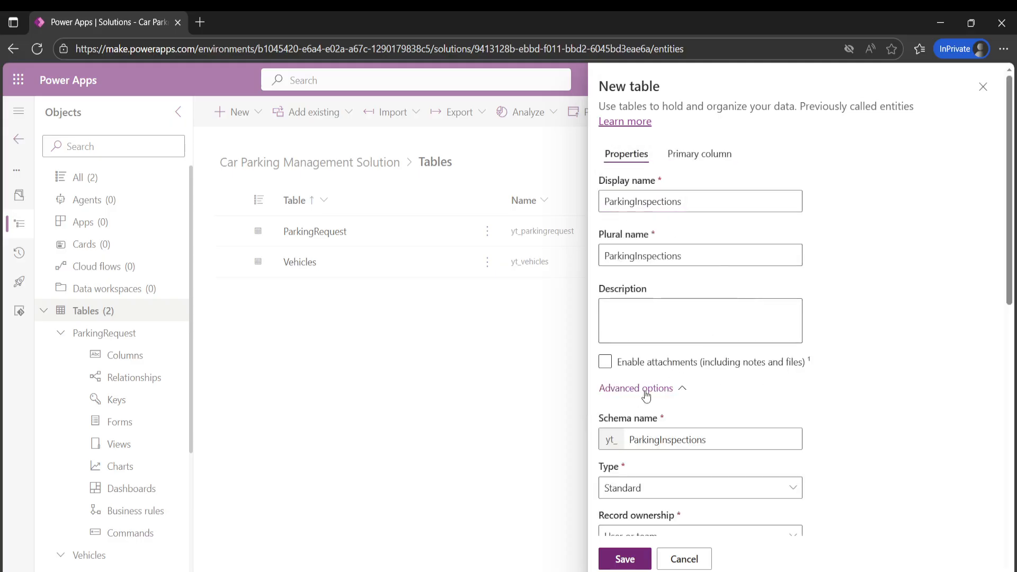
pyautogui.click(624, 558)
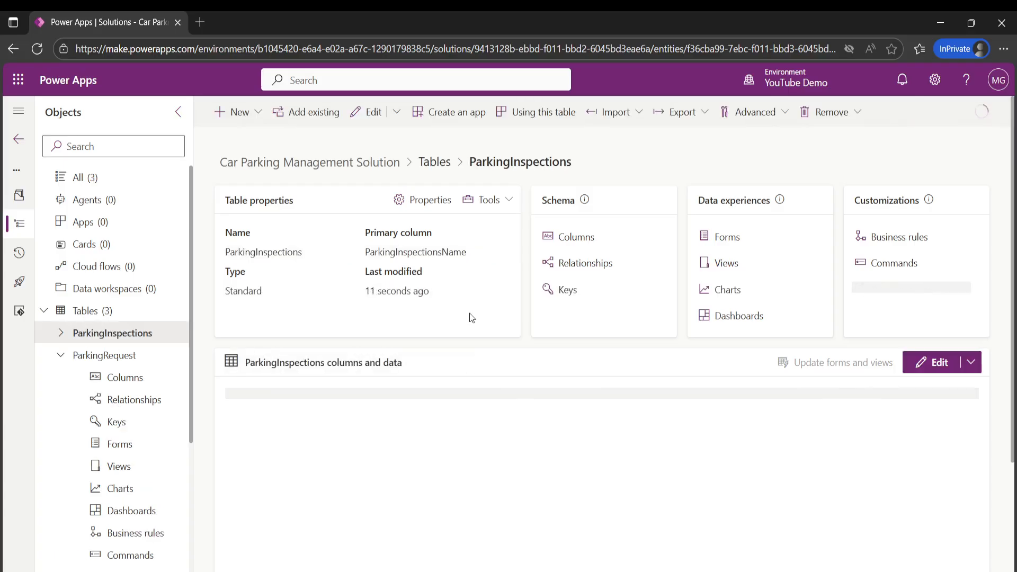
# - Start a new column in the ParkingInspections table with the display name InspectionDateTime
pyautogui.click(248, 118)
pyautogui.click(577, 463)
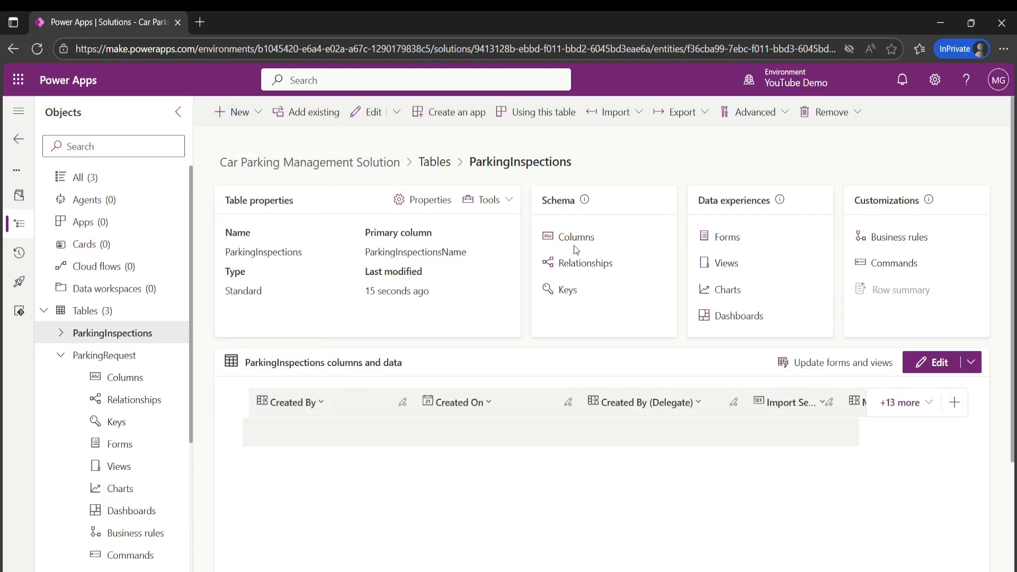
pyautogui.click(577, 238)
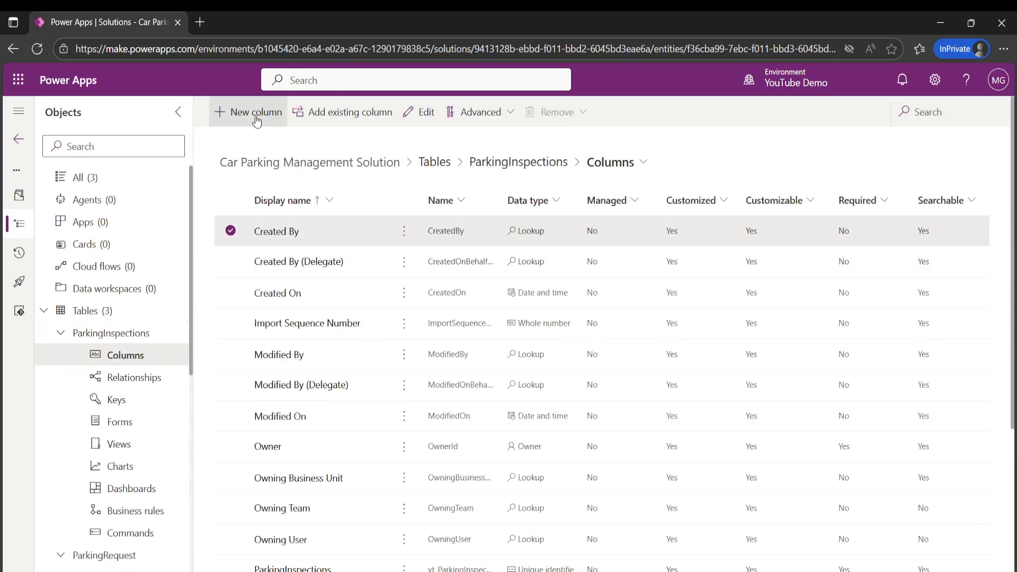
pyautogui.click(255, 118)
pyautogui.click(256, 118)
pyautogui.click(647, 174)
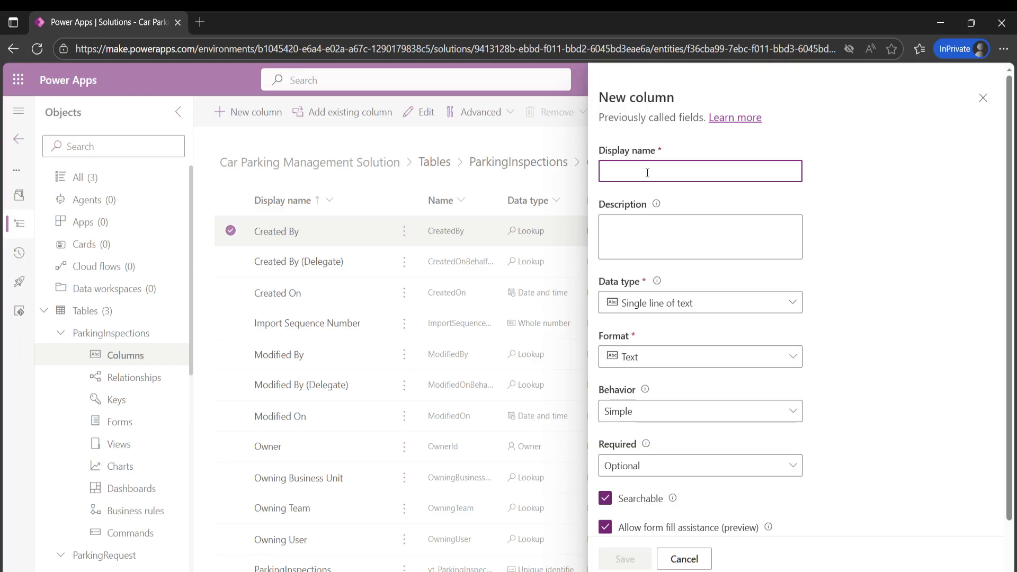
pyautogui.write('Inspecti')
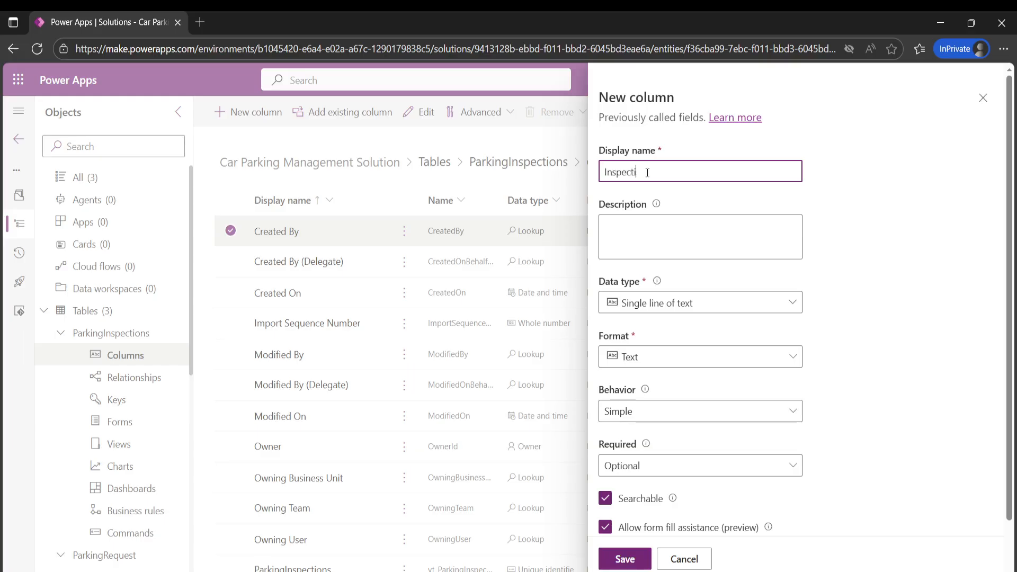
pyautogui.write('onDateTime')
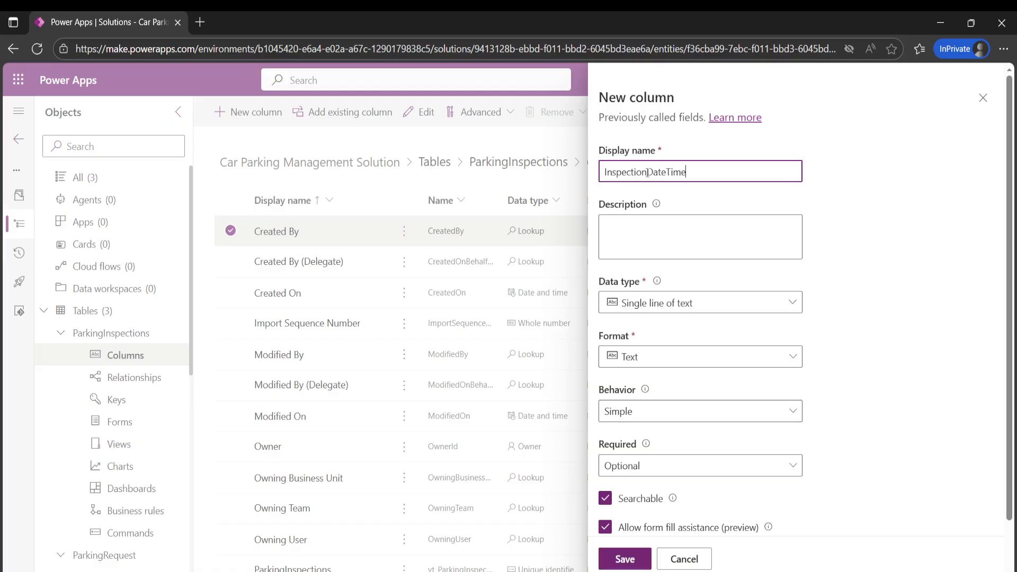
# - Set the InspectionDateTime column to the Date and time data type, make it Business required, and save it
pyautogui.click(711, 299)
pyautogui.click(657, 407)
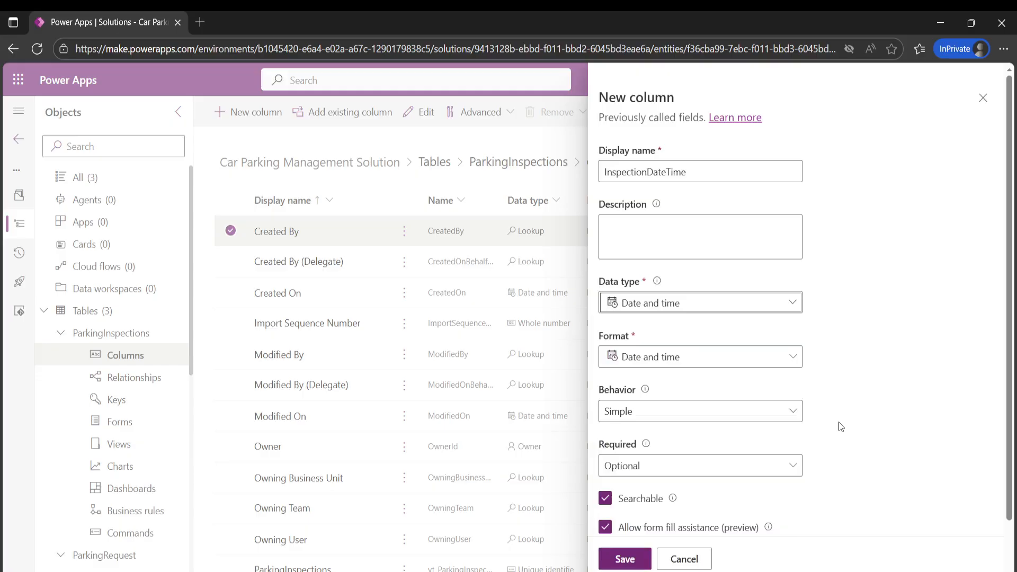
pyautogui.scroll(-1, 733, 413)
pyautogui.click(699, 411)
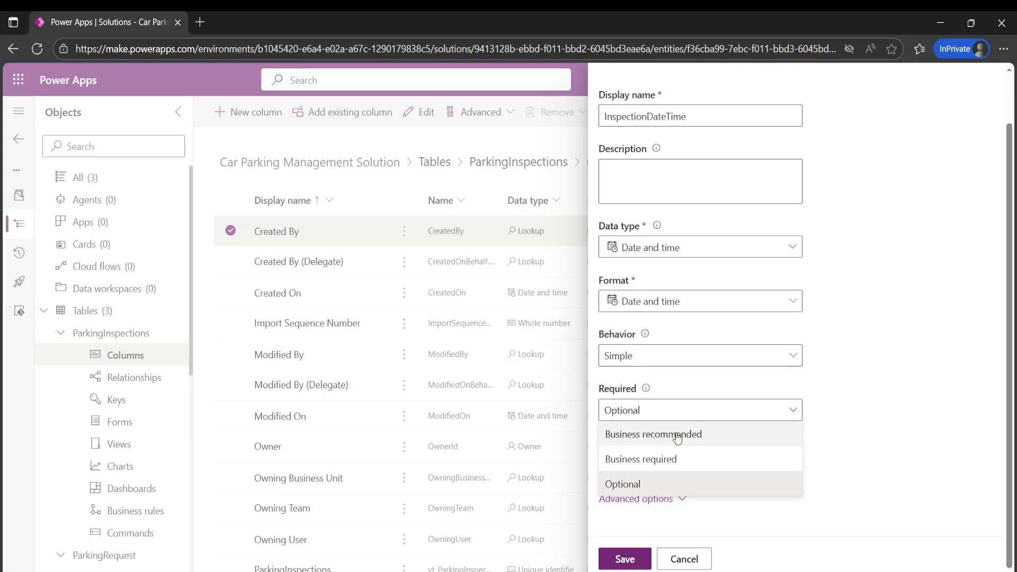
pyautogui.click(670, 458)
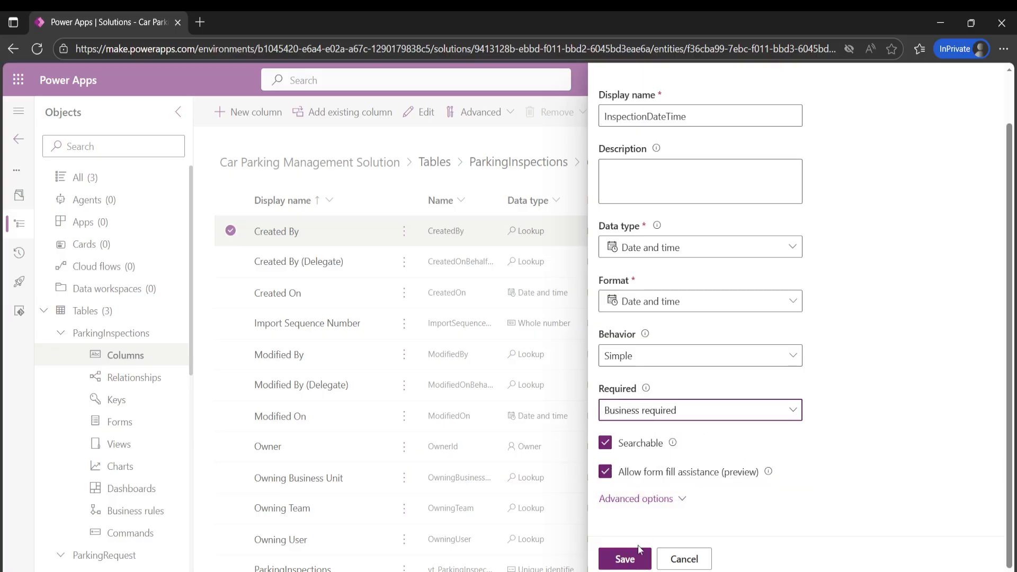
pyautogui.click(625, 559)
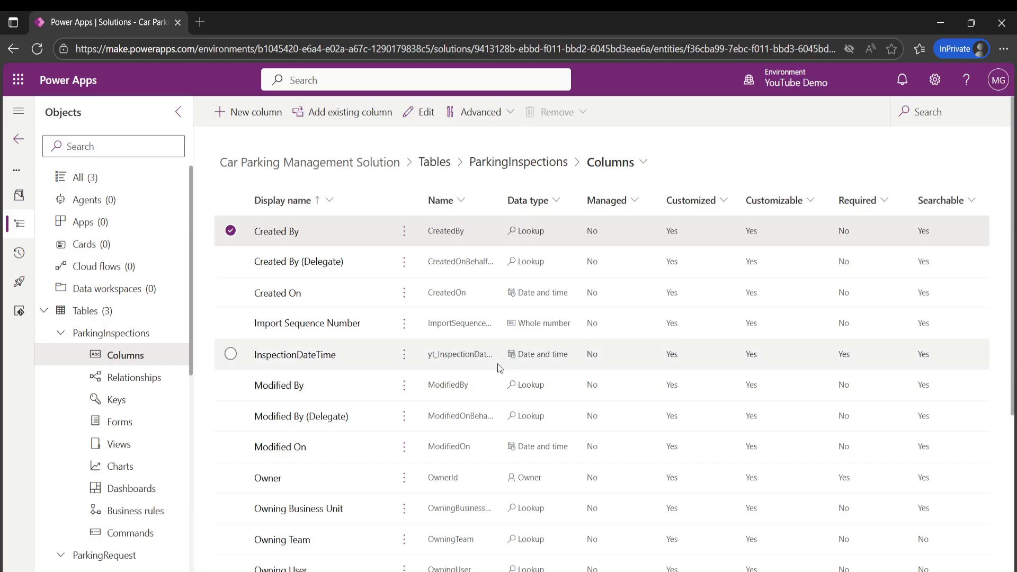
# - Start another ParkingInspections column with the display name Vehicle and the Lookup data type
pyautogui.click(247, 113)
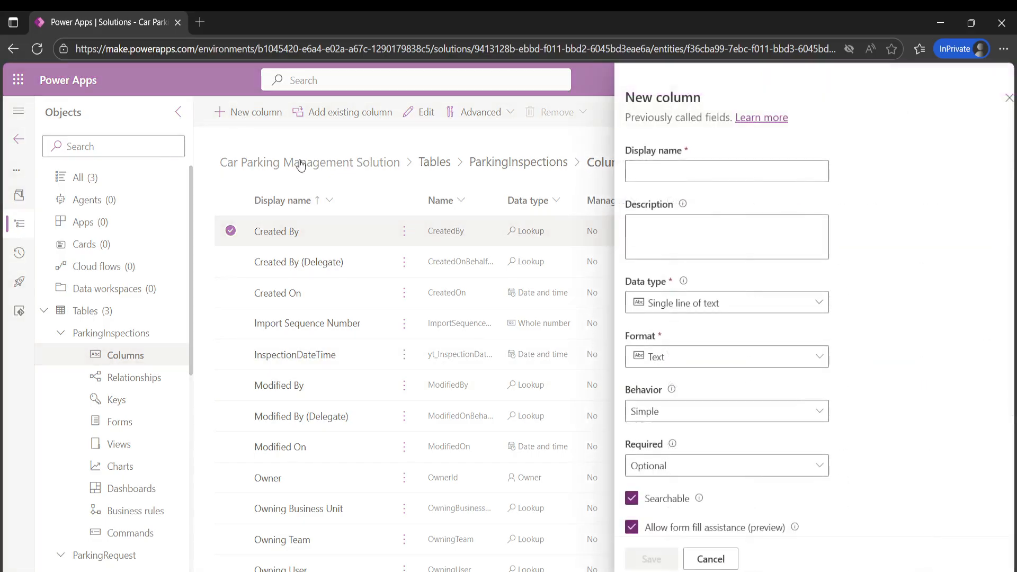
pyautogui.click(649, 172)
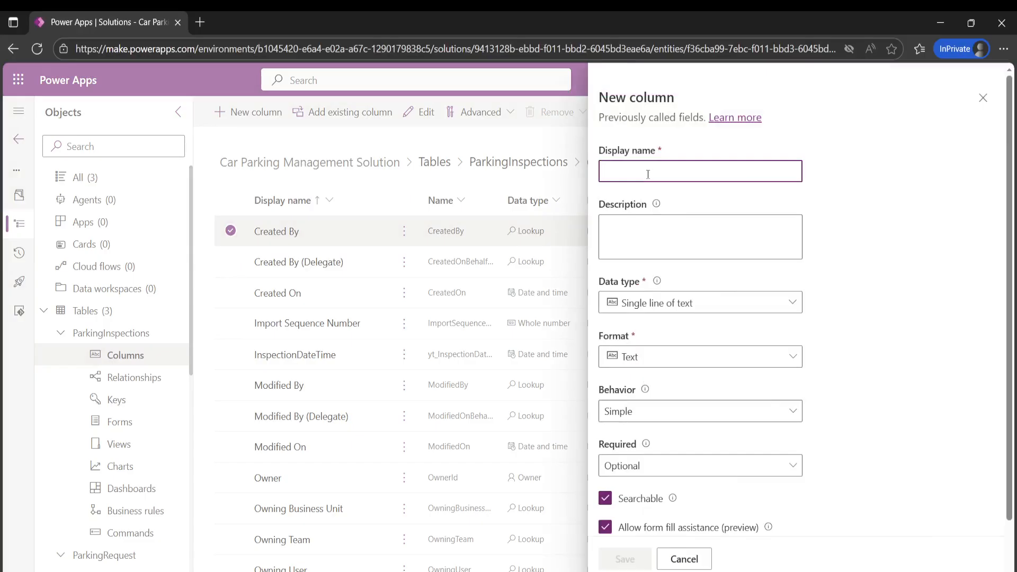
pyautogui.write('Vehicle')
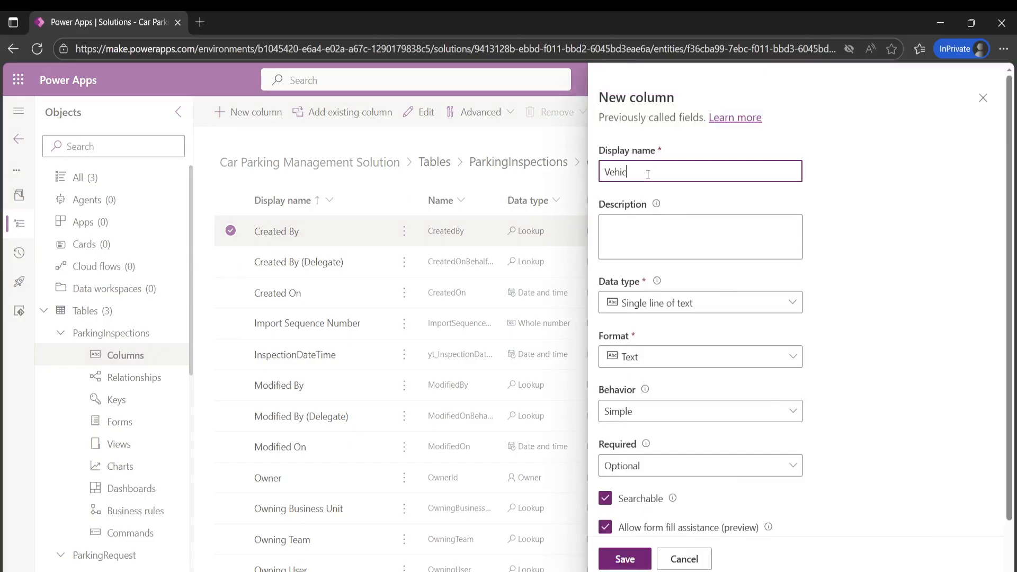
pyautogui.click(716, 308)
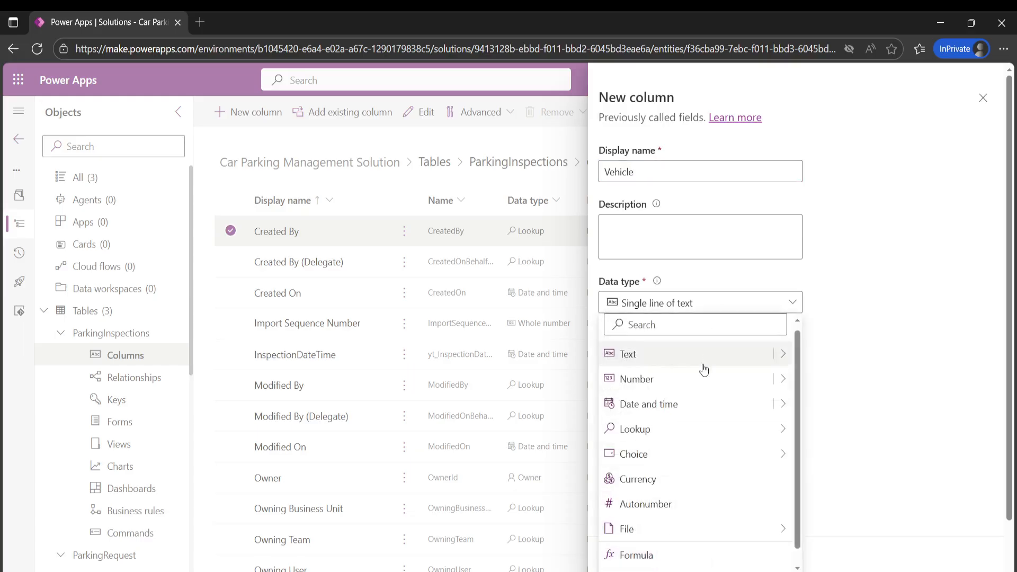
pyautogui.moveTo(663, 439)
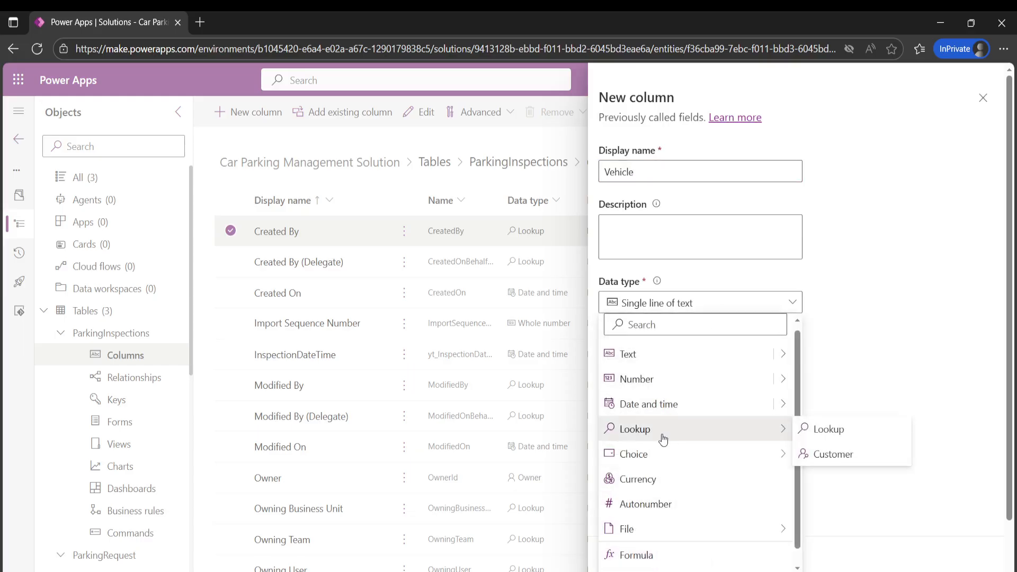
pyautogui.click(852, 434)
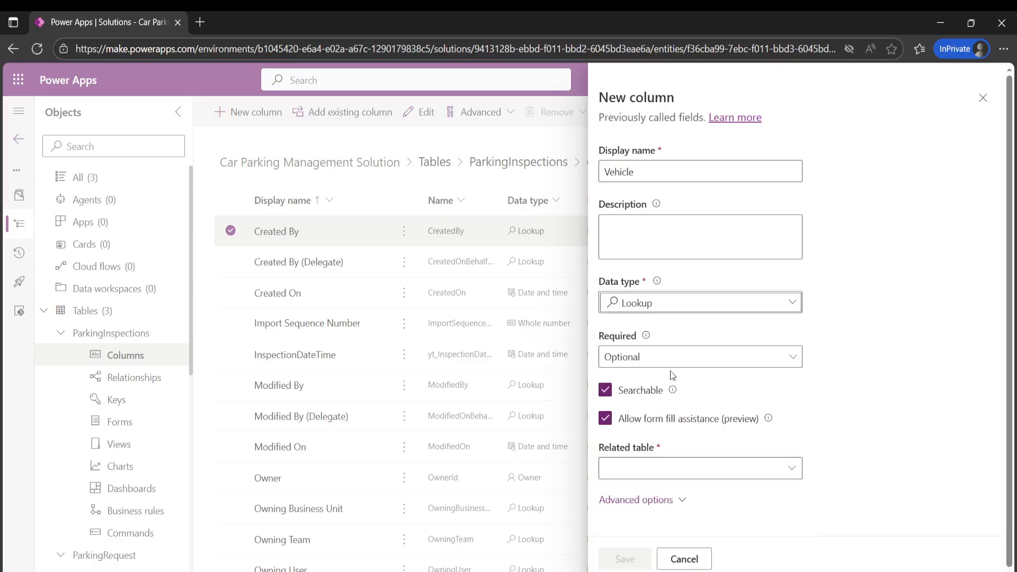
# - Make the ParkingInspections table's Vehicle lookup Business required, relate it to the Vehicles table, and save the column
pyautogui.click(674, 356)
pyautogui.click(671, 407)
pyautogui.click(673, 470)
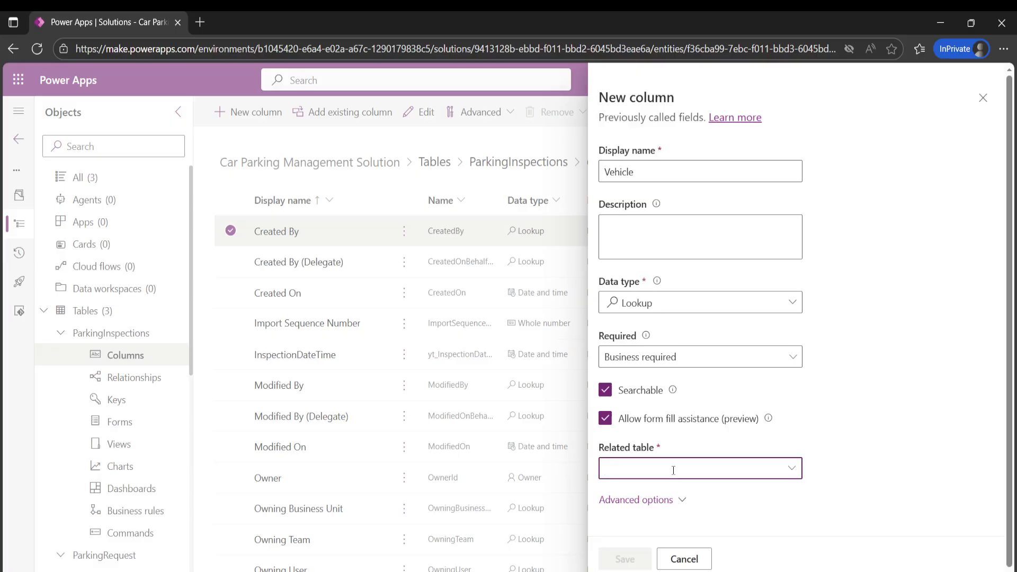
pyautogui.write('veh')
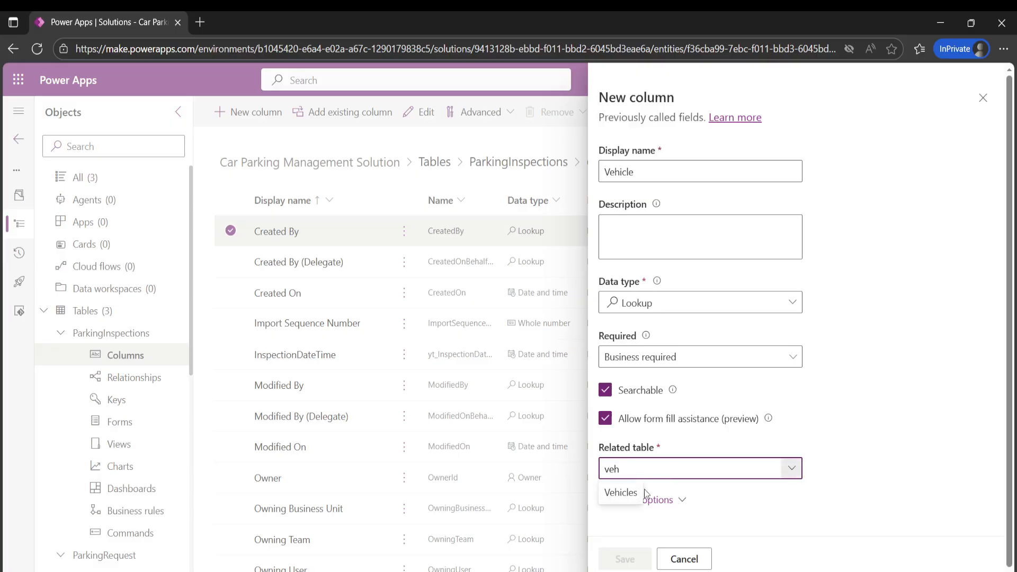
pyautogui.click(630, 492)
pyautogui.click(628, 559)
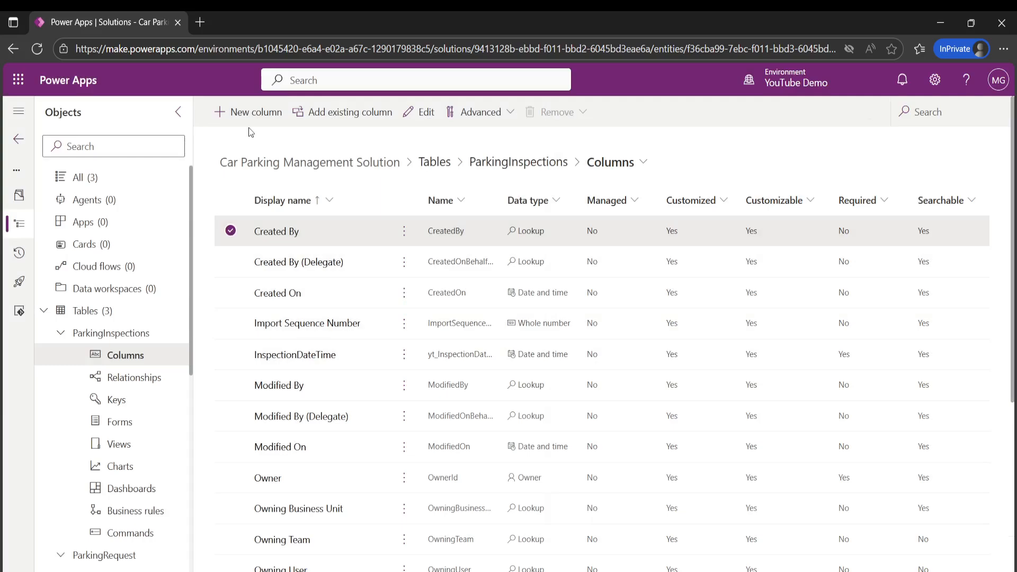
# - Start another ParkingInspections column with the display name ParkingRequest and the Lookup data type
pyautogui.click(252, 112)
pyautogui.click(646, 174)
pyautogui.write('Pa')
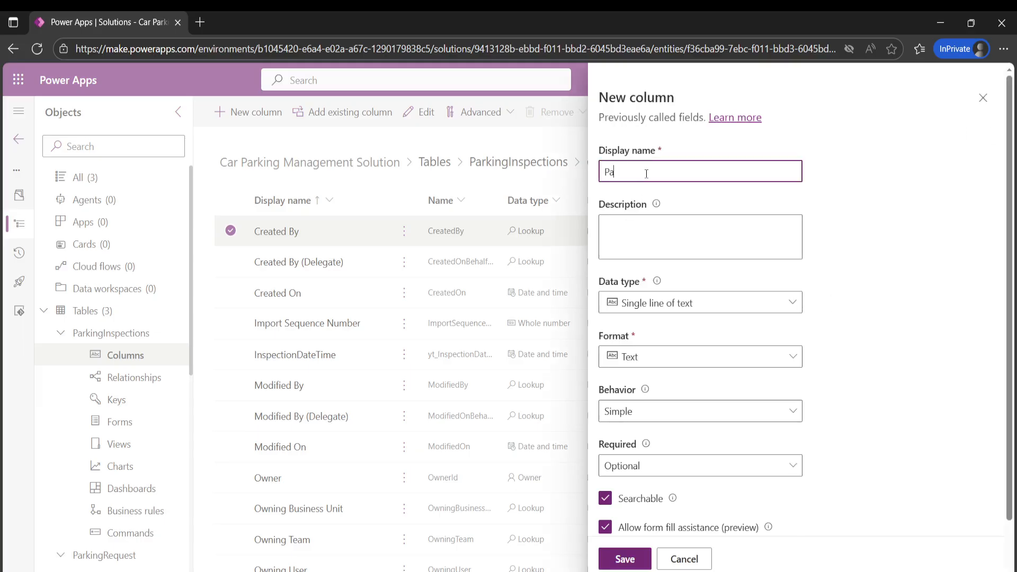
pyautogui.write('rkingRequest')
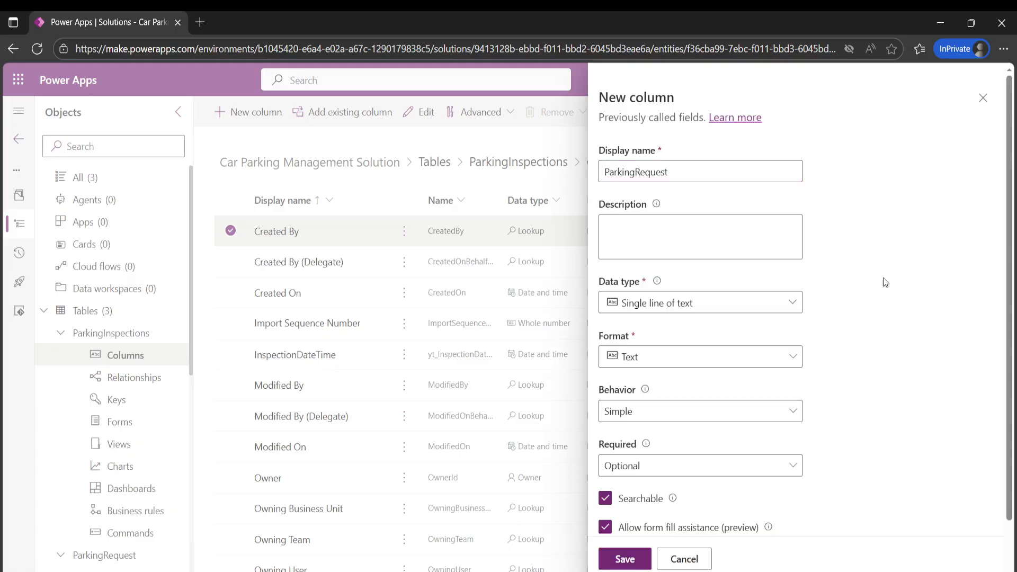
pyautogui.click(775, 304)
pyautogui.moveTo(666, 436)
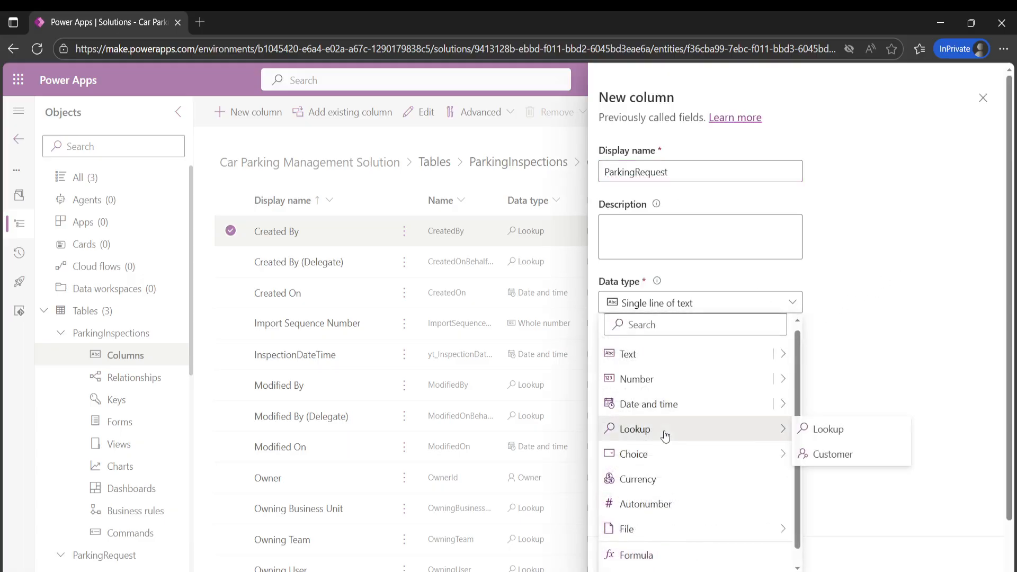
pyautogui.click(833, 430)
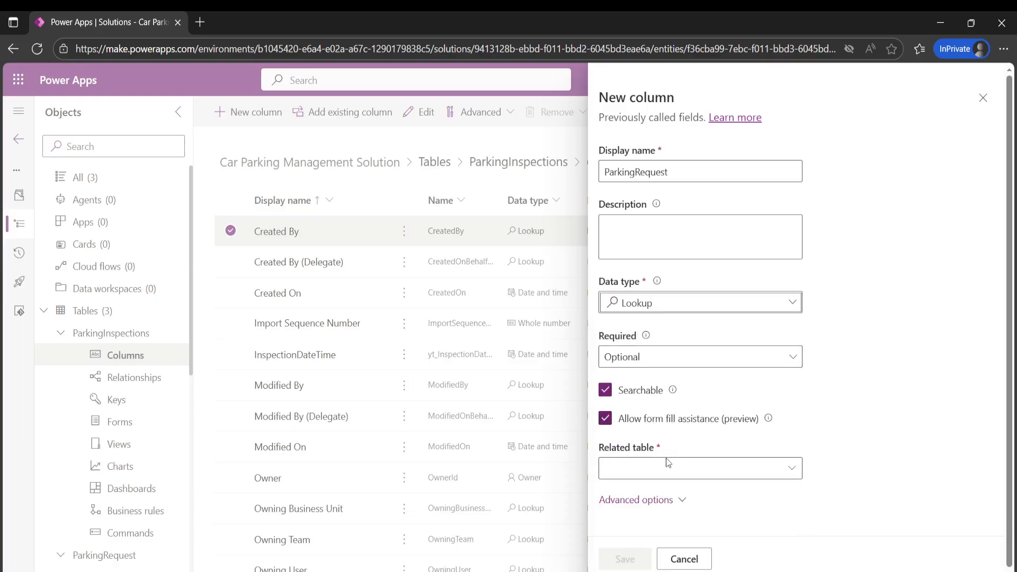
# - Relate the ParkingRequest lookup column to the ParkingRequest table and save the column
pyautogui.click(618, 468)
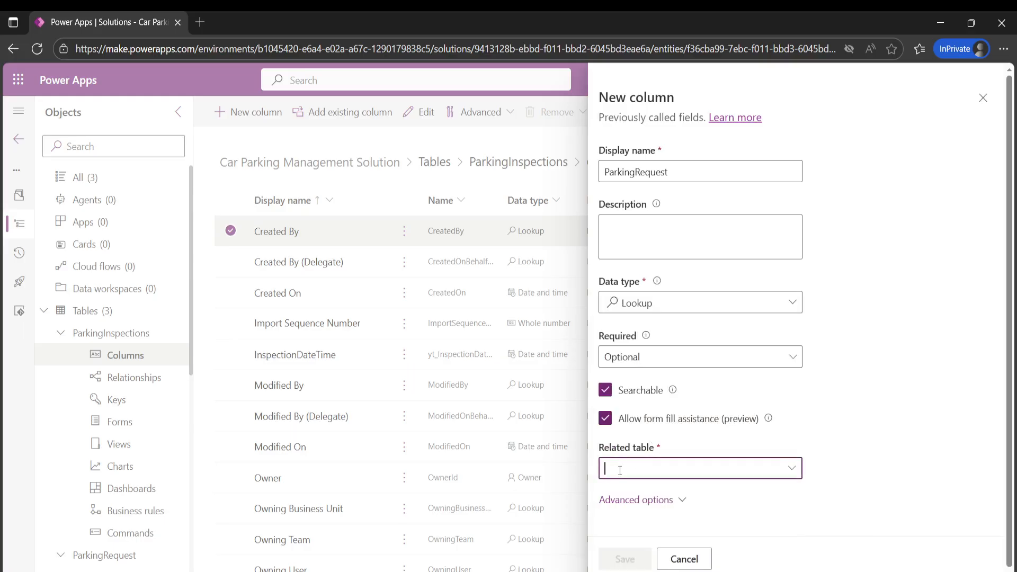
pyautogui.write('park')
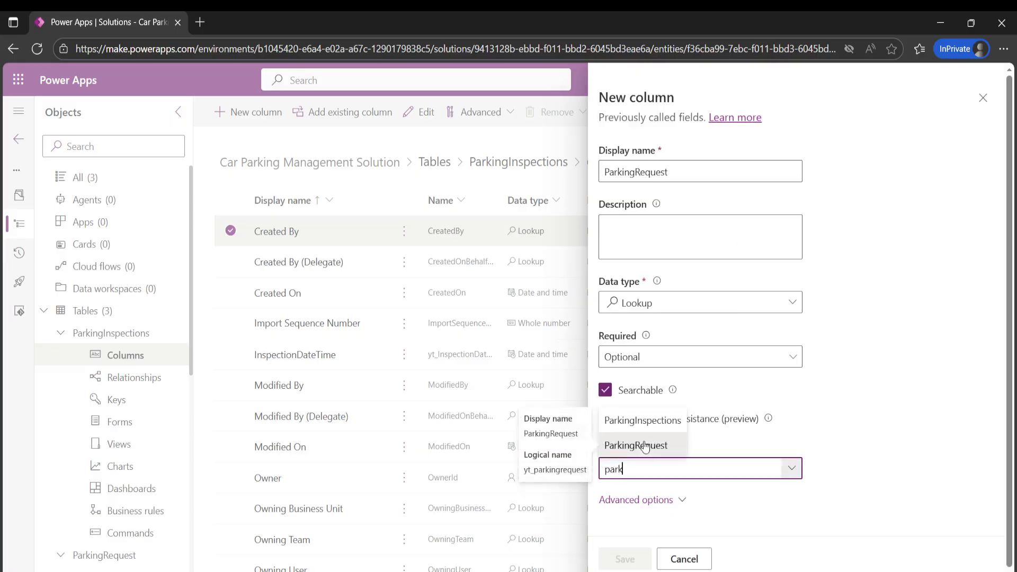
pyautogui.click(645, 446)
pyautogui.click(624, 560)
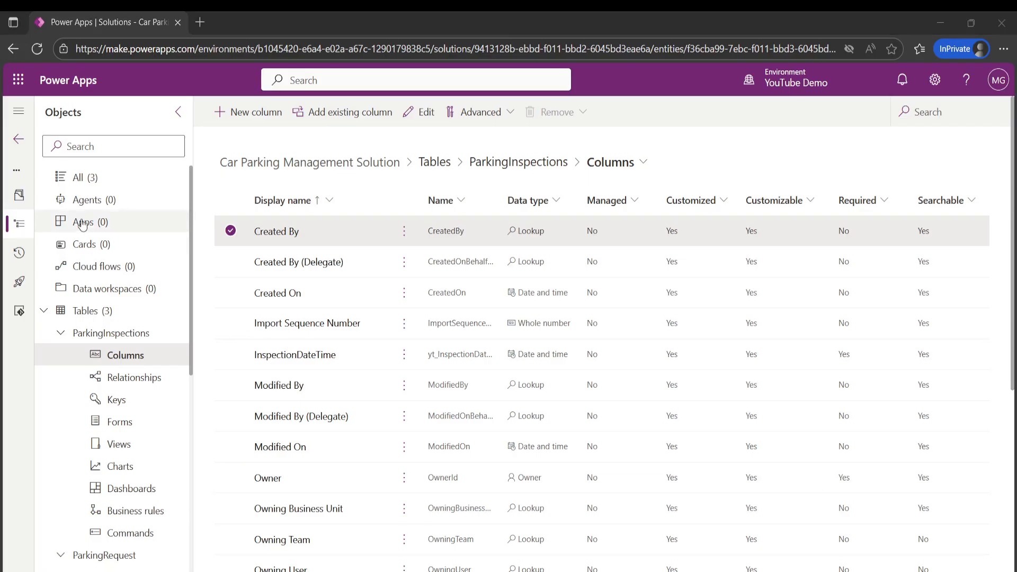
# - Return to the solution's list of tables and publish all customizations
pyautogui.click(79, 316)
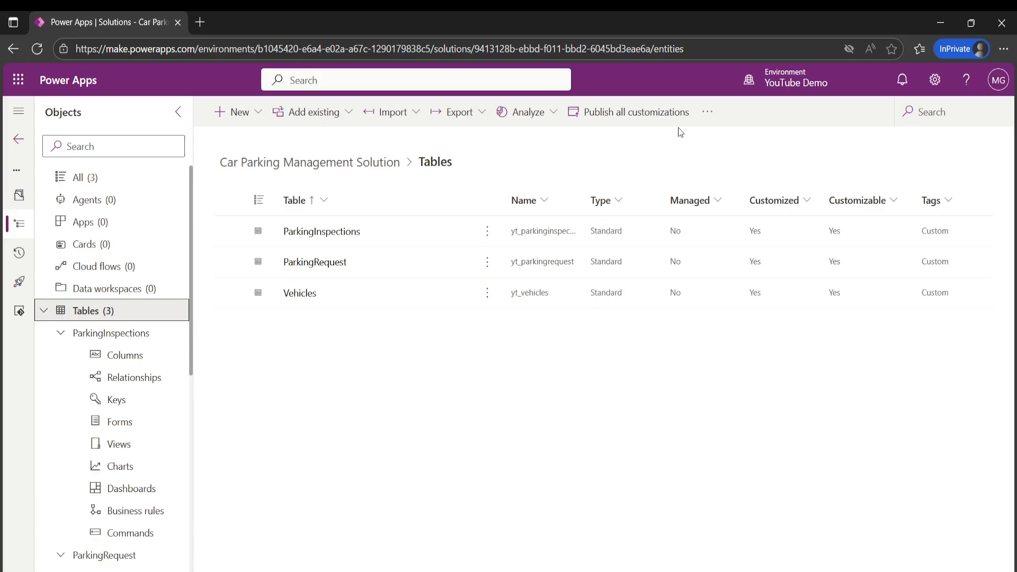
pyautogui.click(618, 121)
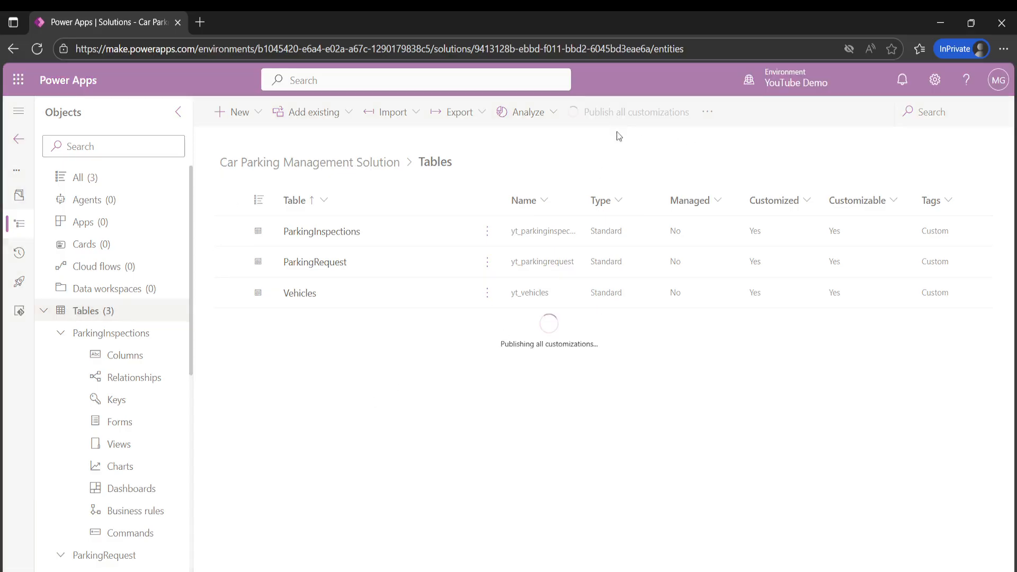